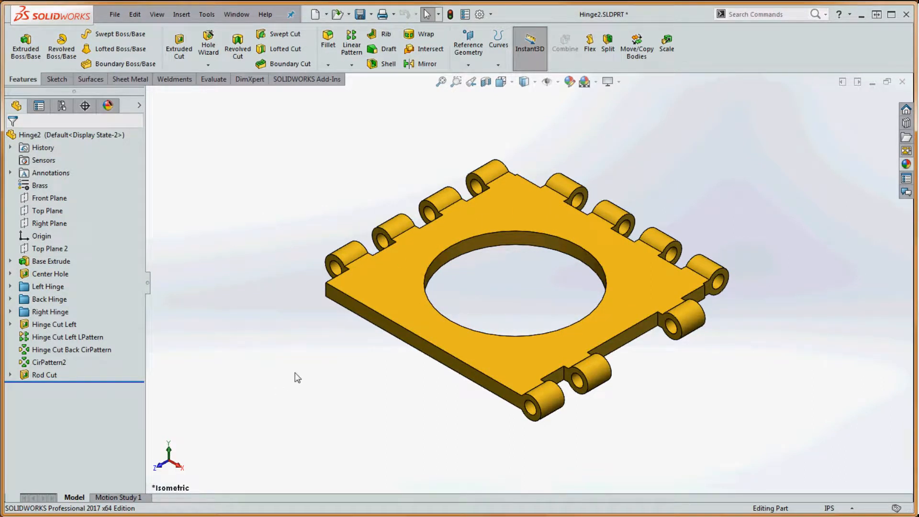
Switch to the Hinge-Plate-Extrude-Options part and sketch a circle of about 1.568 in radius on the plate's top face, centred on the origin.
{"action": "key", "text": "ctrl+Tab"}
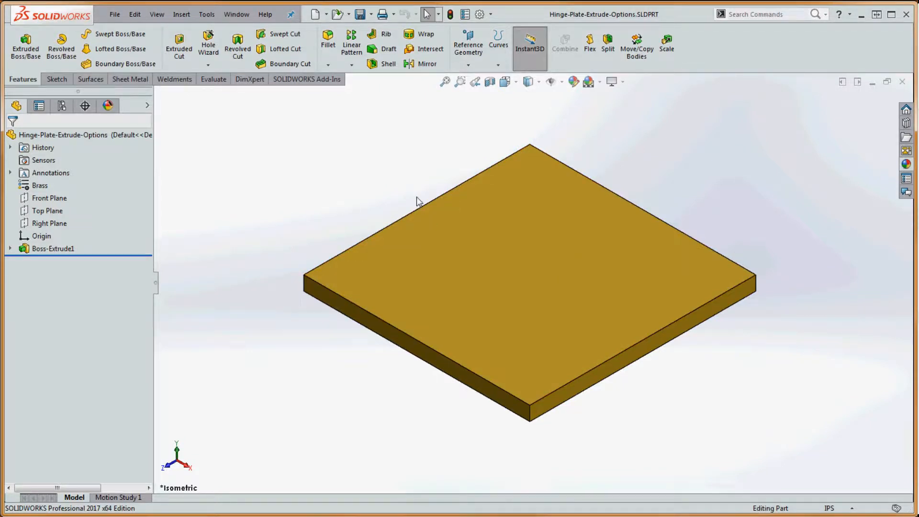
{"action": "left_click", "coordinate": [509, 248]}
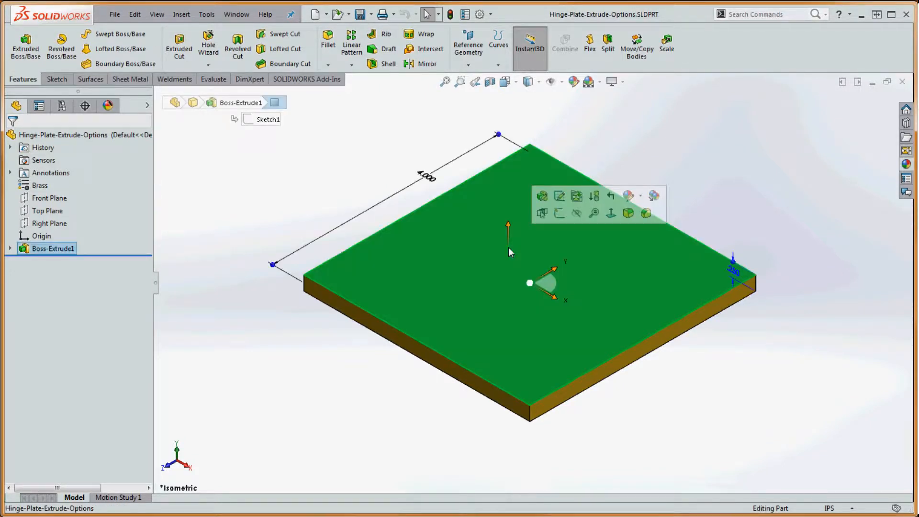
{"action": "left_click", "coordinate": [57, 79]}
{"action": "left_click", "coordinate": [102, 37]}
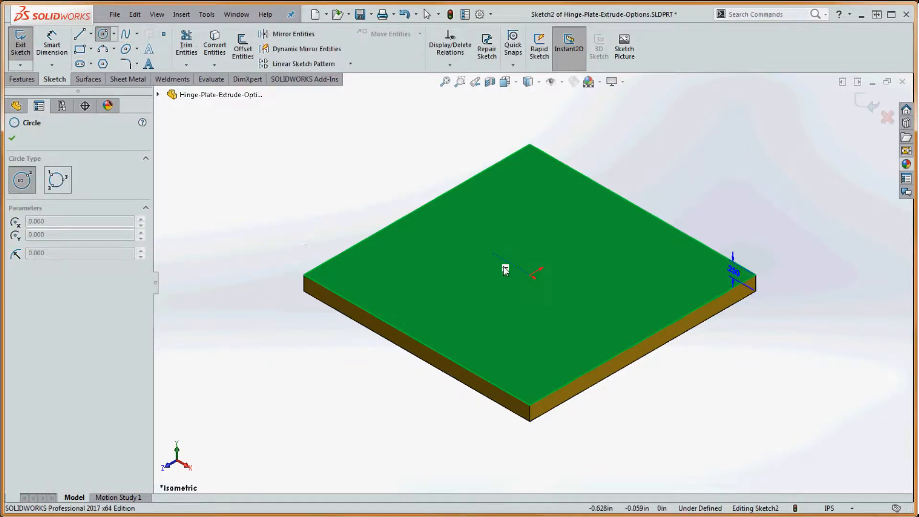
{"action": "left_click", "coordinate": [530, 275]}
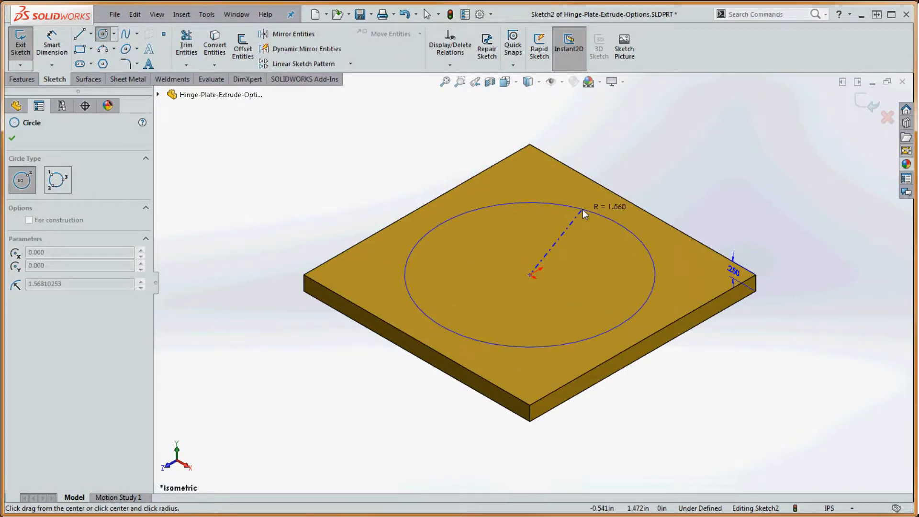
{"action": "left_click", "coordinate": [582, 209]}
{"action": "key", "text": "Escape"}
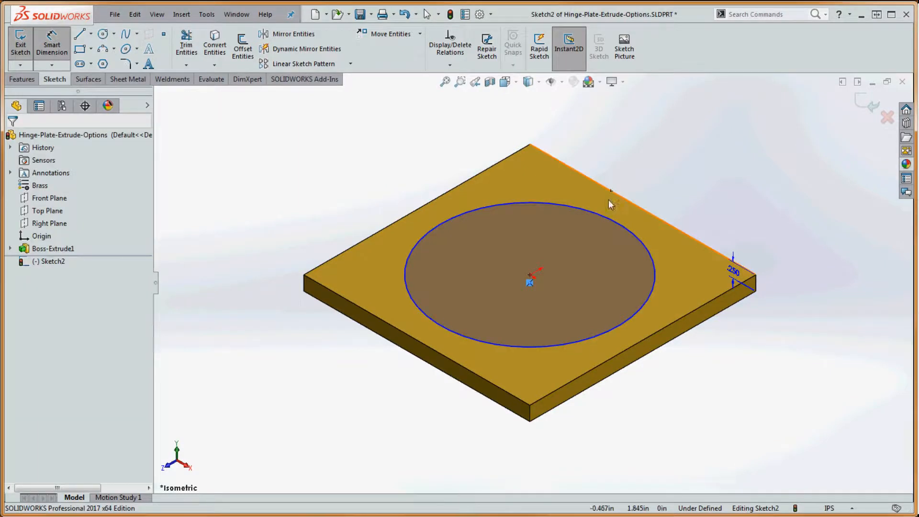
Dimension the circle's diameter to 2.750 in.
{"action": "left_click", "coordinate": [628, 229]}
{"action": "left_click", "coordinate": [790, 247]}
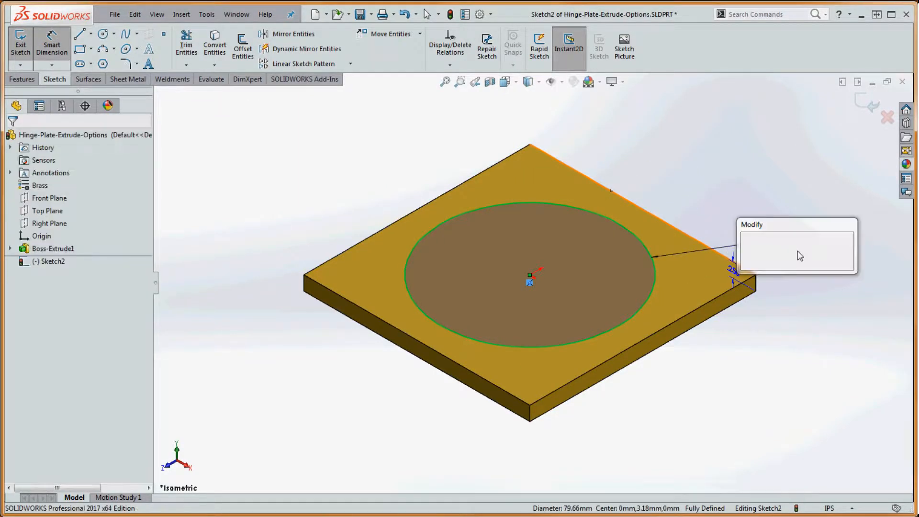
{"action": "key", "text": "Return"}
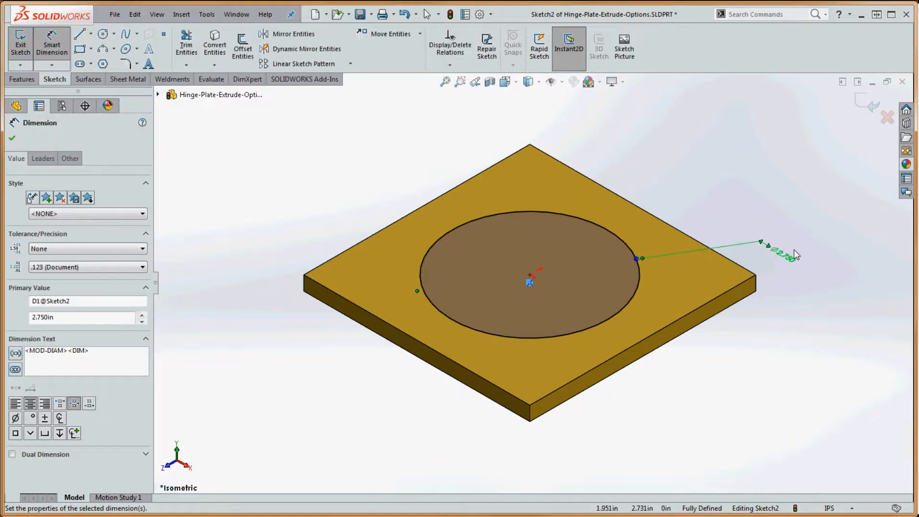
{"action": "left_click", "coordinate": [607, 169]}
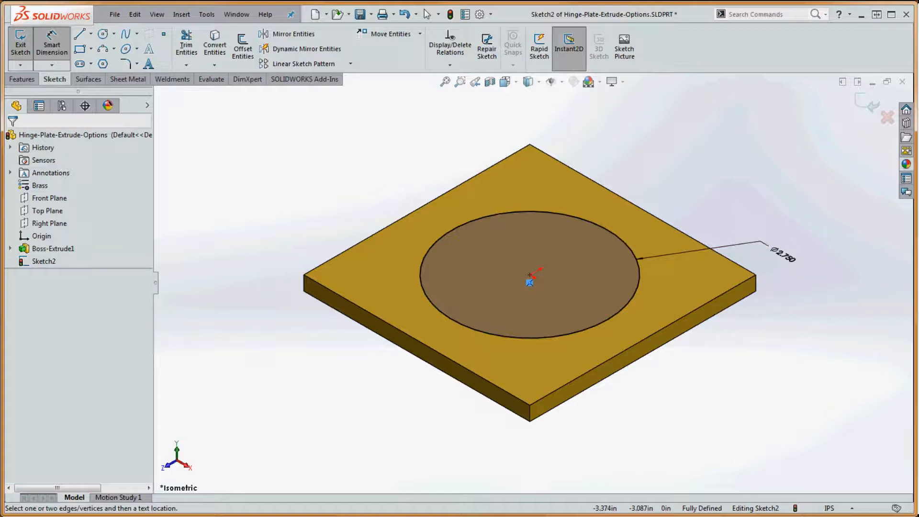
Cut-extrude the circle from the sketch plane through the plate with the Through All end condition.
{"action": "left_click", "coordinate": [16, 80]}
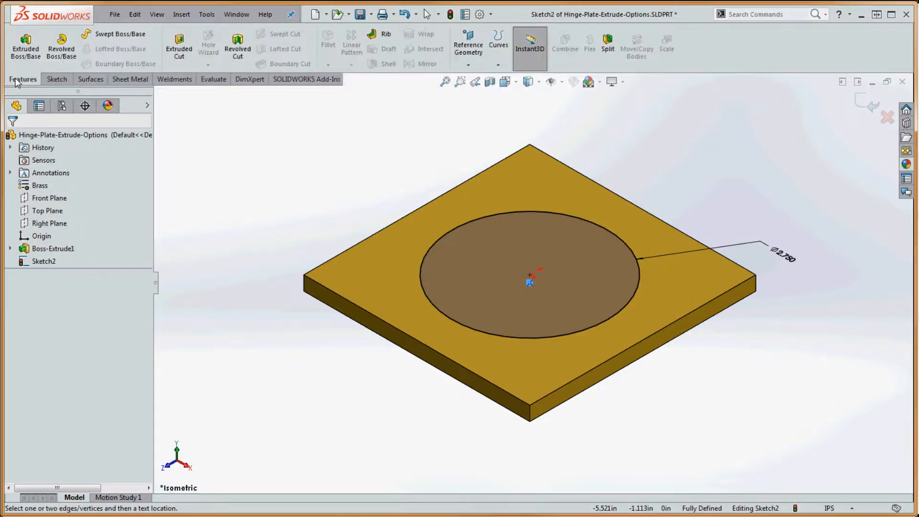
{"action": "left_click", "coordinate": [179, 48]}
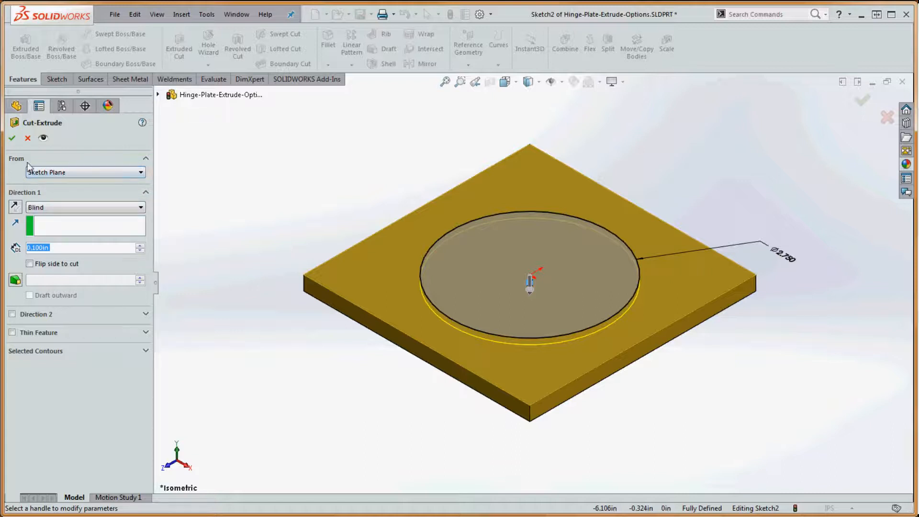
{"action": "left_click", "coordinate": [77, 173]}
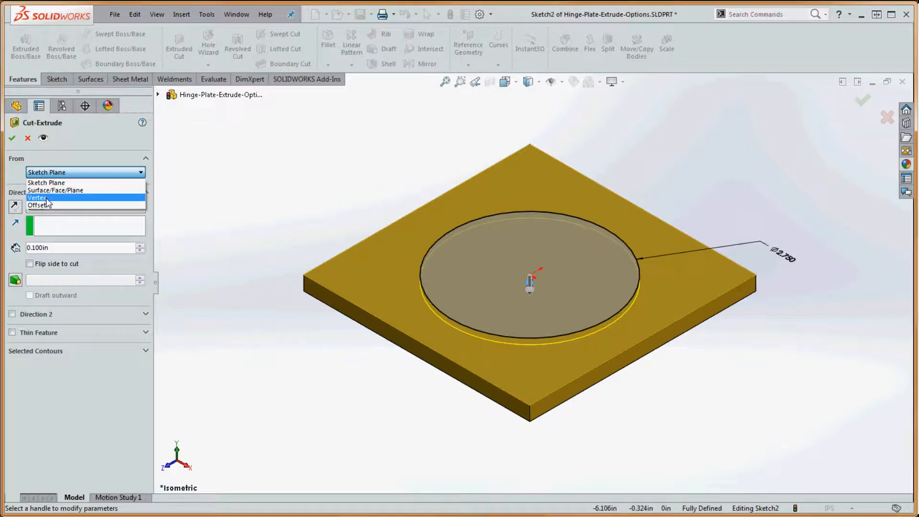
{"action": "left_click", "coordinate": [219, 178]}
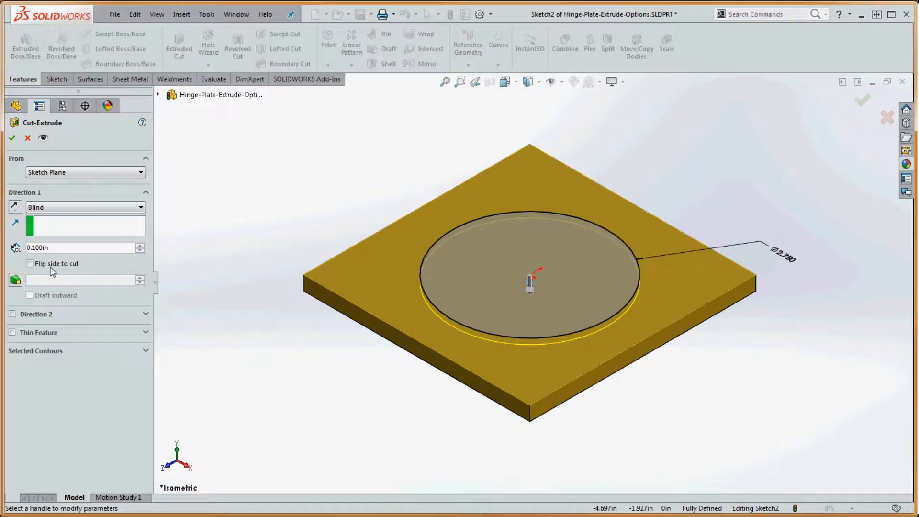
{"action": "left_click", "coordinate": [43, 208]}
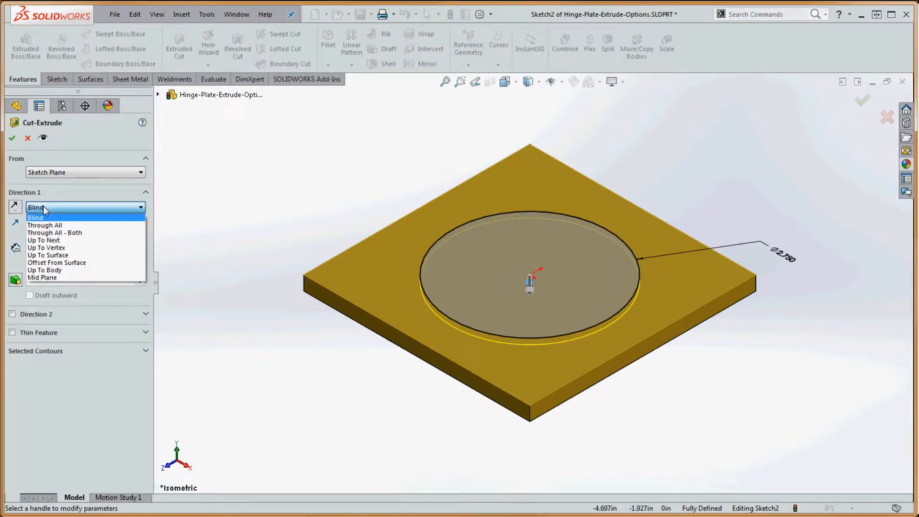
{"action": "left_click", "coordinate": [45, 225]}
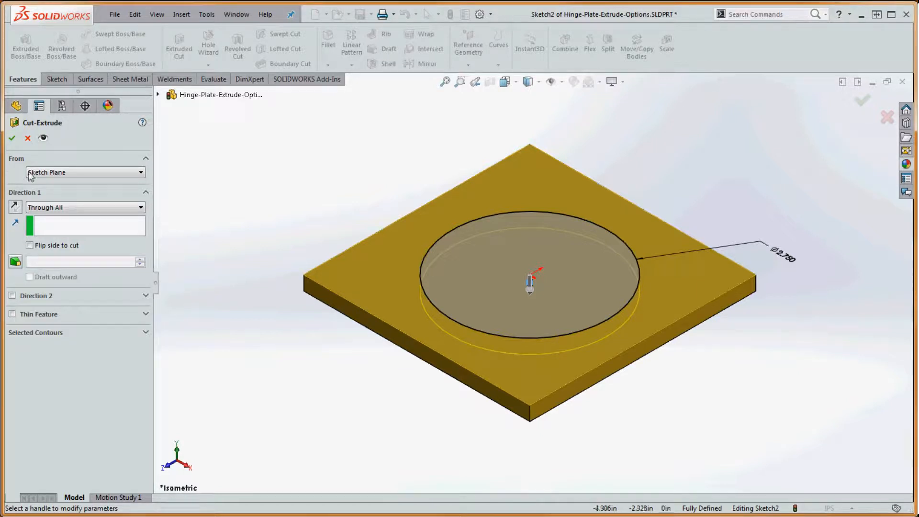
{"action": "left_click", "coordinate": [12, 138]}
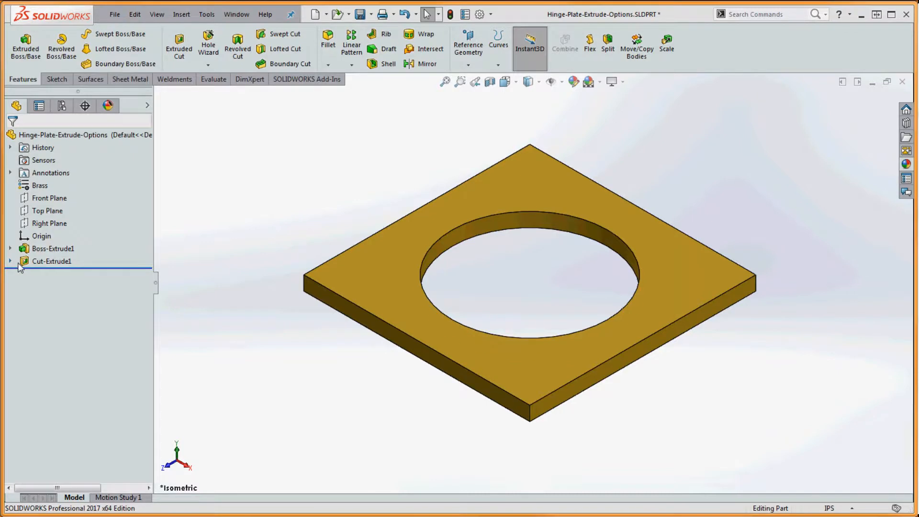
Hide the plate body through the circular cut feature and show it again.
{"action": "right_click", "coordinate": [60, 261]}
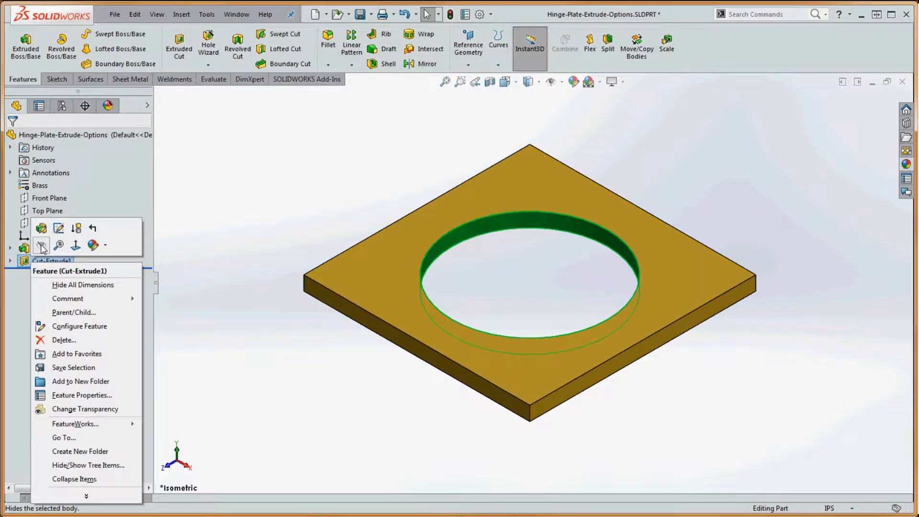
{"action": "left_click", "coordinate": [42, 246]}
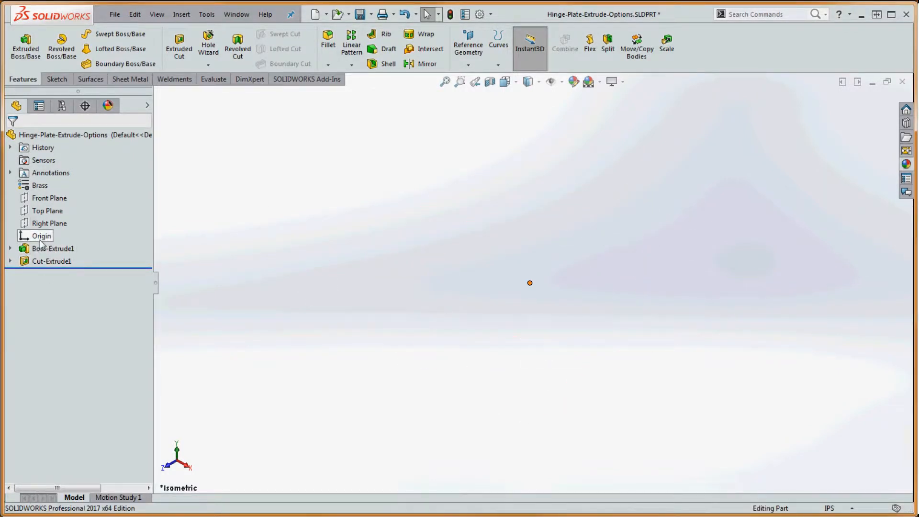
{"action": "right_click", "coordinate": [47, 261]}
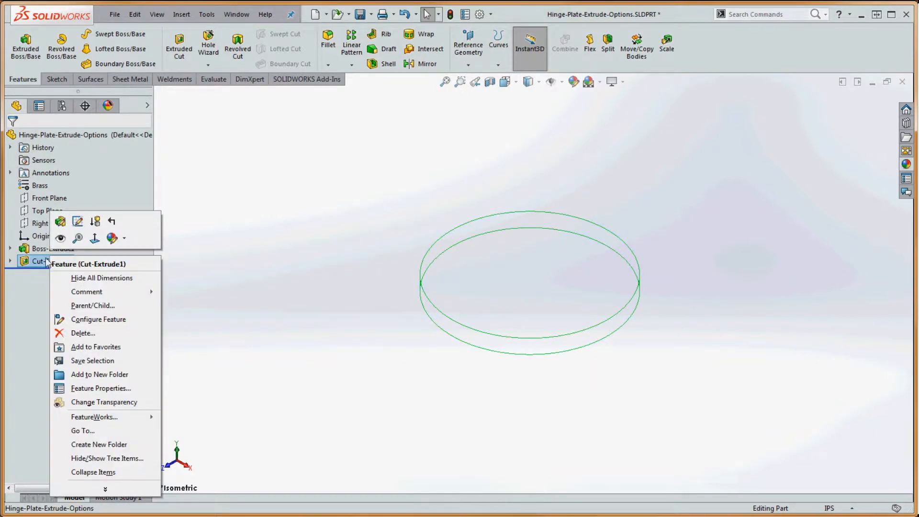
{"action": "left_click", "coordinate": [60, 238]}
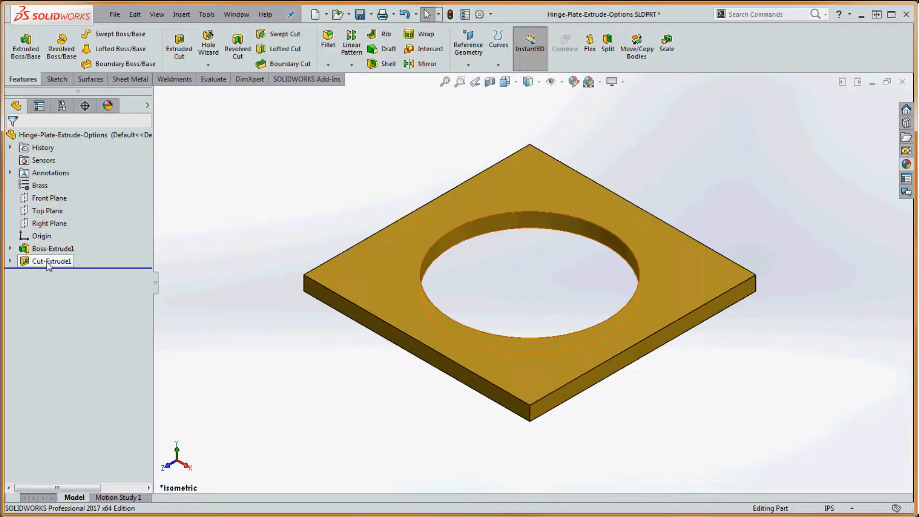
Review the circular cut's feature definition and close it without changing any settings.
{"action": "mouse_move", "coordinate": [48, 264]}
{"action": "right_click", "coordinate": [48, 264]}
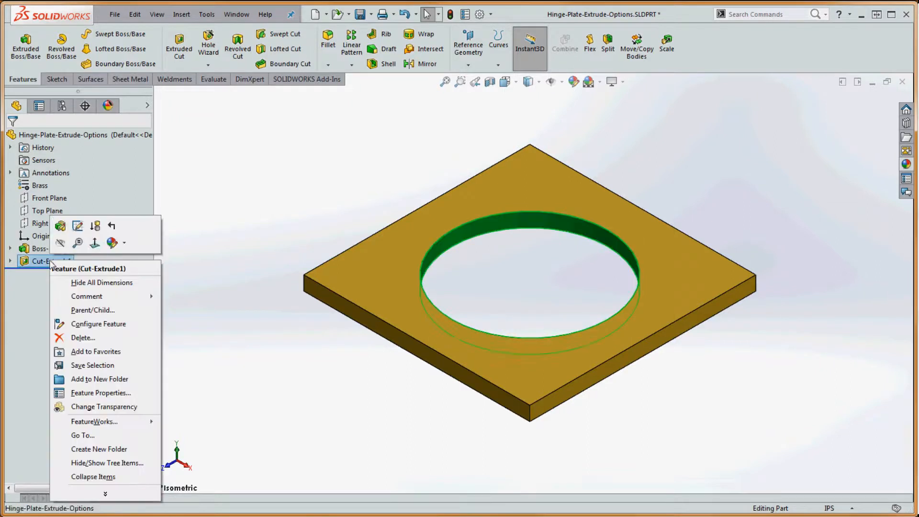
{"action": "left_click", "coordinate": [61, 227]}
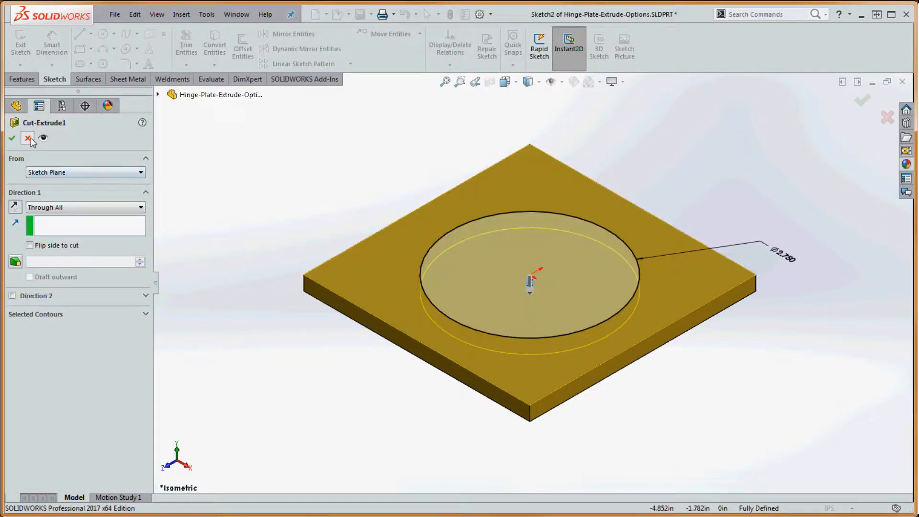
{"action": "left_click", "coordinate": [12, 138]}
Suppress the circular cut feature and expand it to reveal its sketch.
{"action": "right_click", "coordinate": [49, 261]}
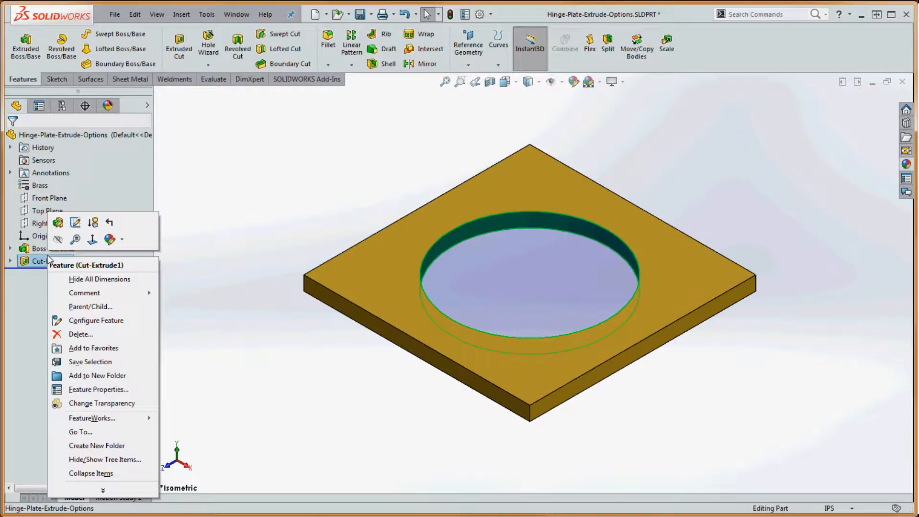
{"action": "left_click", "coordinate": [93, 222]}
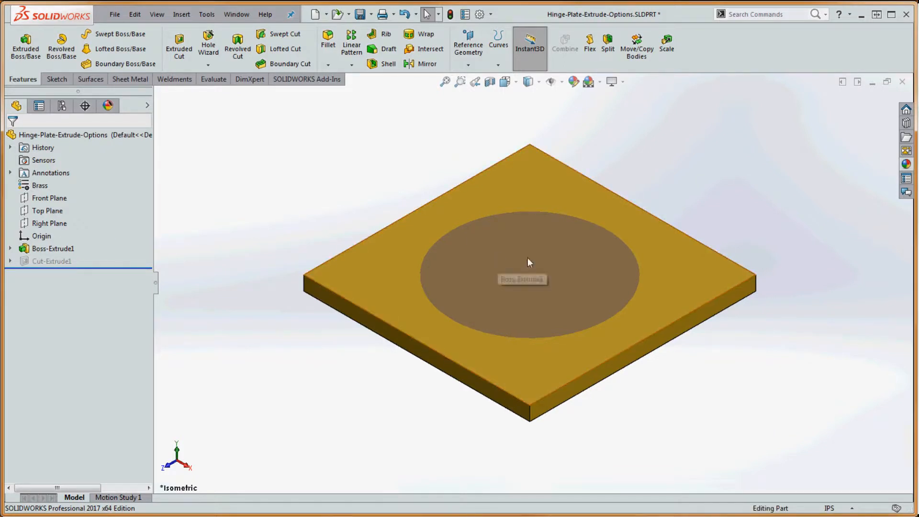
{"action": "left_click", "coordinate": [10, 261]}
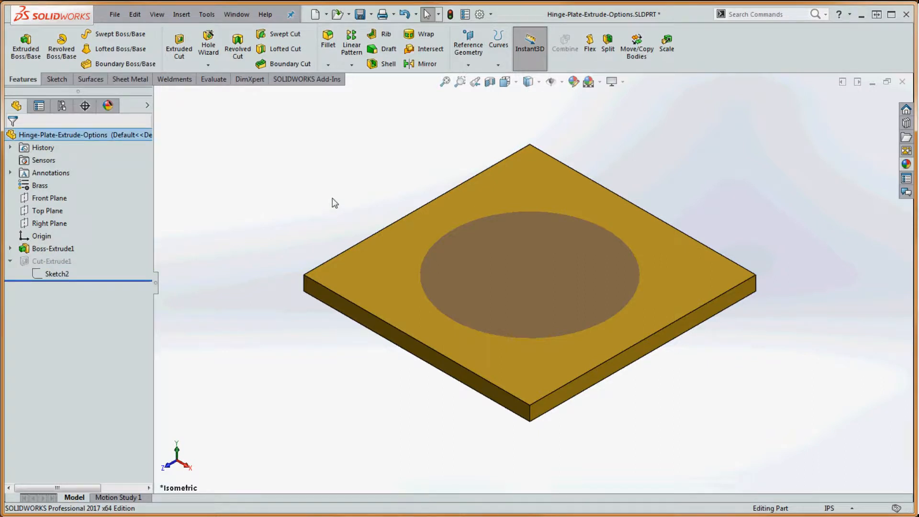
Suppress the 2.750 in circle sketch belonging to the suppressed cut.
{"action": "scroll", "coordinate": [361, 193], "scroll_direction": "down", "scroll_amount": 1}
{"action": "middle_click_drag", "start_coordinate": [361, 194], "coordinate": [350, 214]}
{"action": "key", "text": "ctrl+7"}
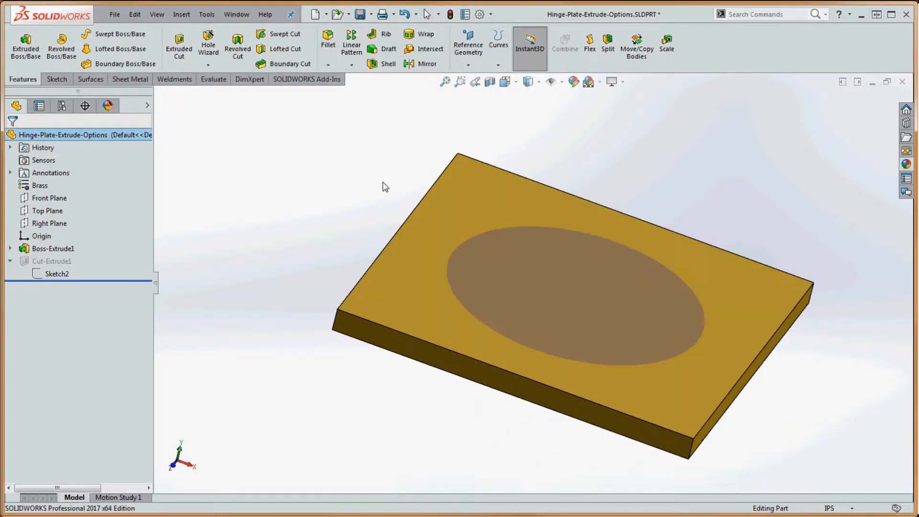
{"action": "left_click", "coordinate": [56, 274]}
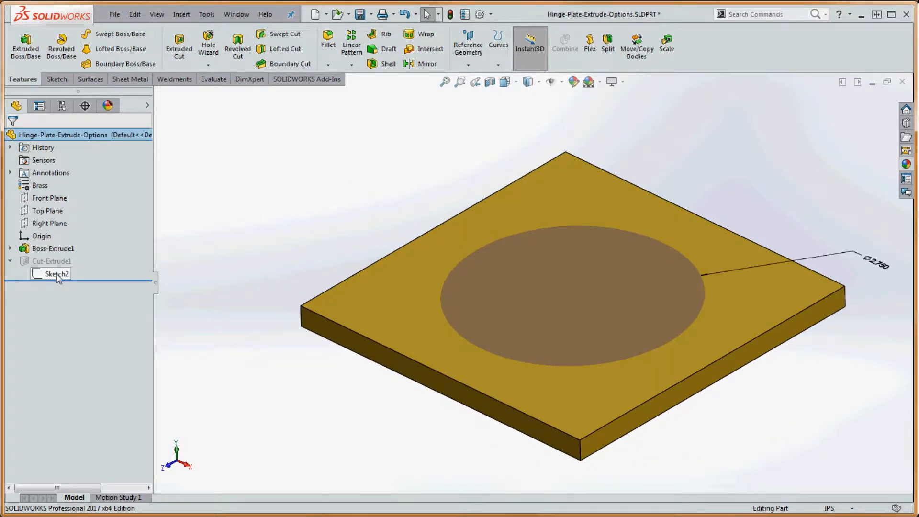
{"action": "mouse_move", "coordinate": [56, 278]}
{"action": "right_click", "coordinate": [64, 272]}
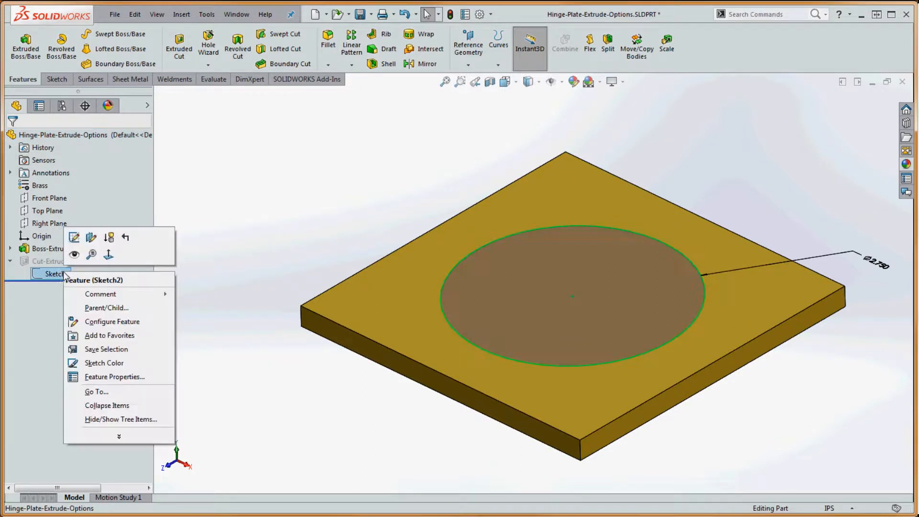
{"action": "left_click", "coordinate": [109, 237]}
Rebuild the part to refresh the plate's top face.
{"action": "mouse_move", "coordinate": [308, 195]}
{"action": "middle_mouse_down"}
{"action": "mouse_move", "coordinate": [328, 236]}
{"action": "mouse_move", "coordinate": [335, 217]}
{"action": "middle_mouse_up"}
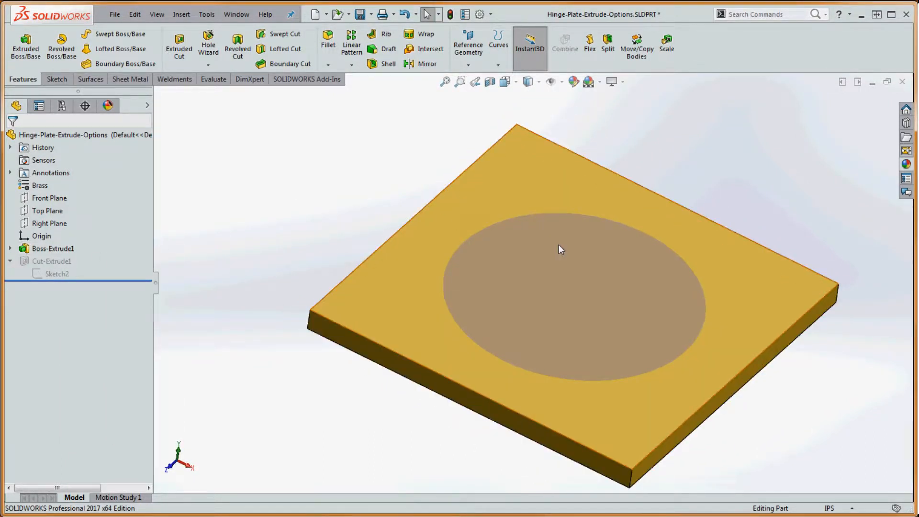
{"action": "middle_click_drag", "start_coordinate": [558, 245], "coordinate": [526, 248]}
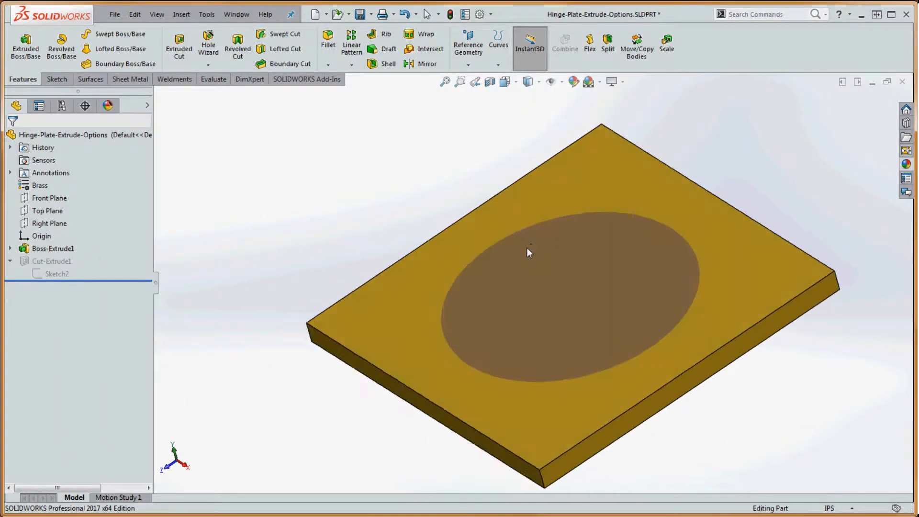
{"action": "left_click", "coordinate": [450, 14]}
{"action": "middle_click_drag", "start_coordinate": [408, 179], "coordinate": [423, 189]}
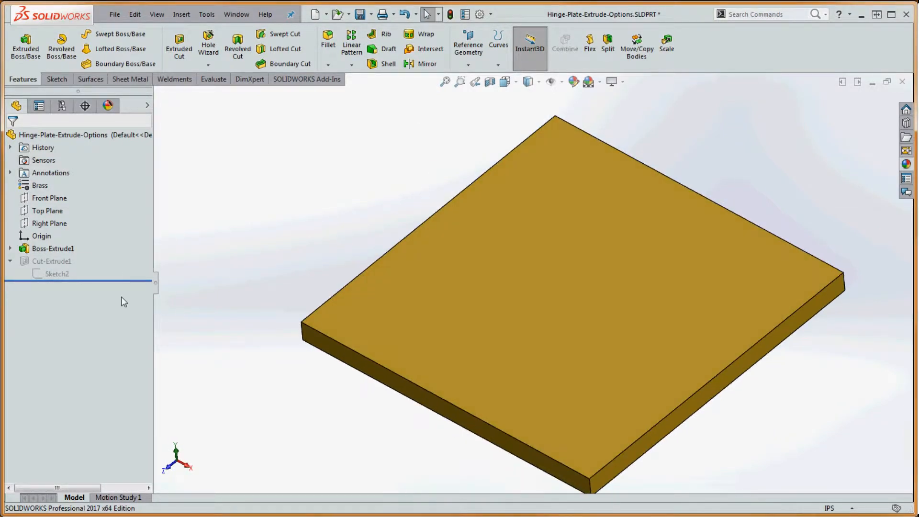
Unsuppress the circle sketch while leaving the cut feature suppressed.
{"action": "right_click", "coordinate": [55, 276]}
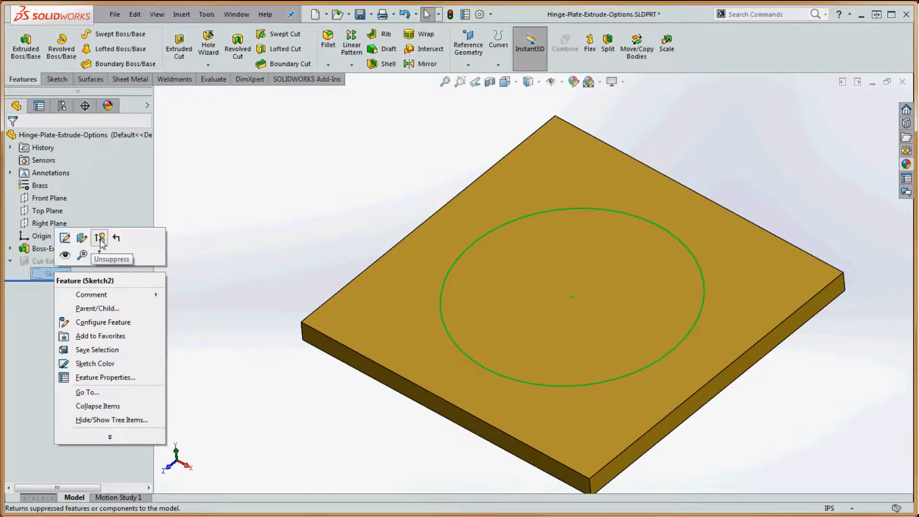
{"action": "left_click", "coordinate": [322, 234]}
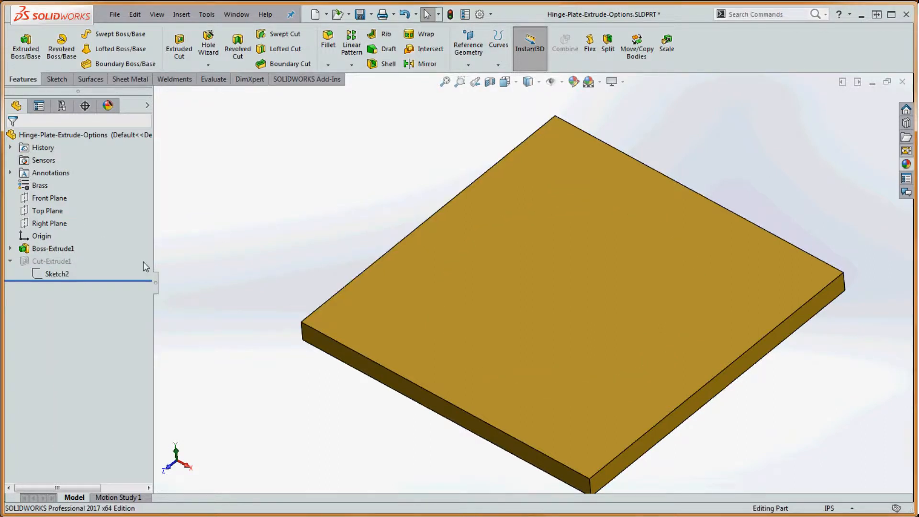
Show the 2.750 in circle sketch of the suppressed cut on the plate.
{"action": "left_click", "coordinate": [62, 275]}
{"action": "left_click", "coordinate": [328, 245]}
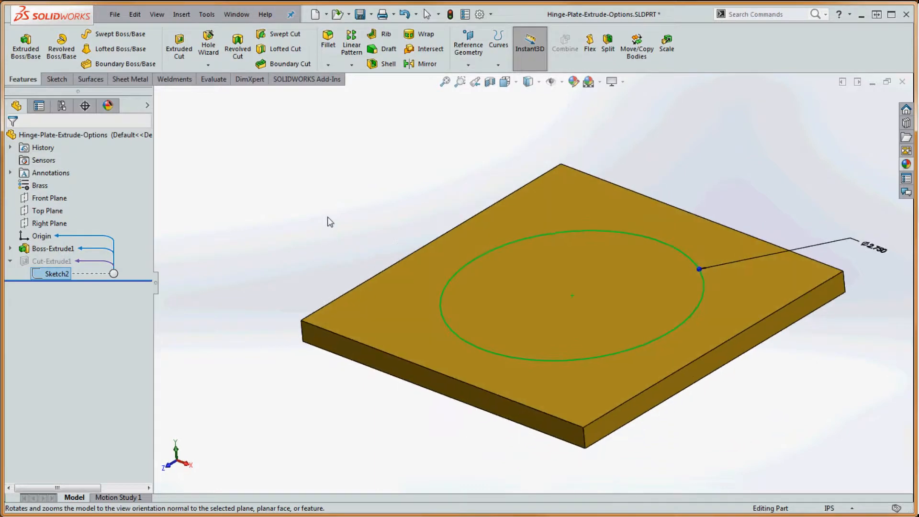
{"action": "left_click", "coordinate": [322, 230]}
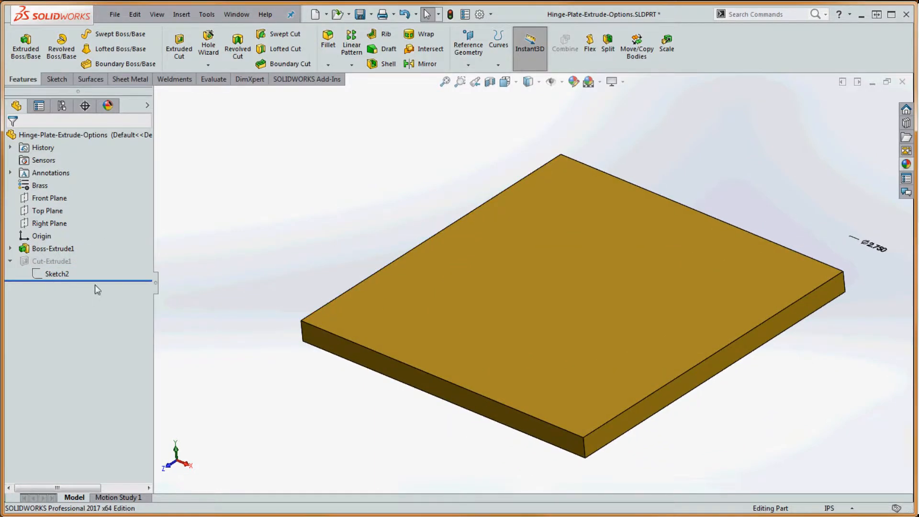
{"action": "right_click", "coordinate": [61, 281]}
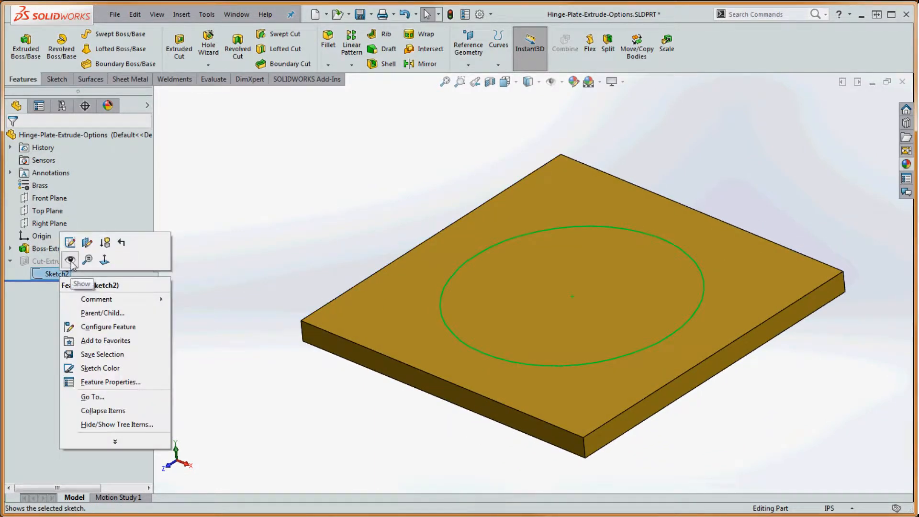
{"action": "left_click", "coordinate": [319, 254]}
{"action": "mouse_move", "coordinate": [319, 253]}
{"action": "middle_mouse_down"}
{"action": "mouse_move", "coordinate": [352, 343]}
{"action": "mouse_move", "coordinate": [348, 257]}
{"action": "mouse_move", "coordinate": [309, 249]}
{"action": "middle_mouse_up"}
Suppress the circle sketch again, and unsuppress the whole circular cut feature to restore the hole.
{"action": "right_click", "coordinate": [60, 274]}
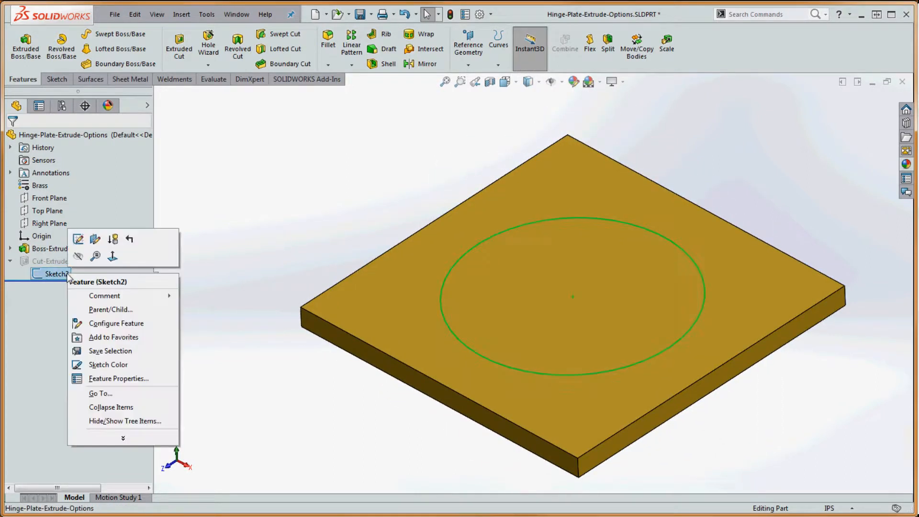
{"action": "left_click", "coordinate": [267, 216]}
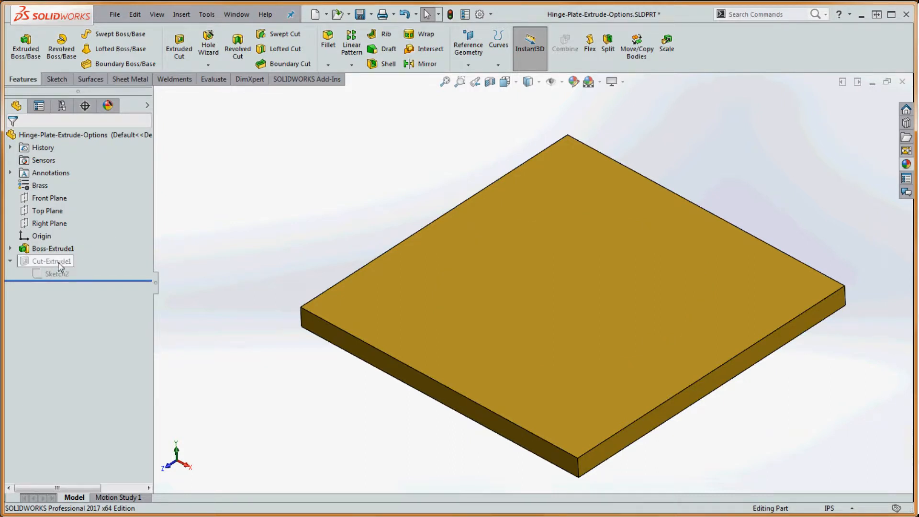
{"action": "mouse_move", "coordinate": [54, 266]}
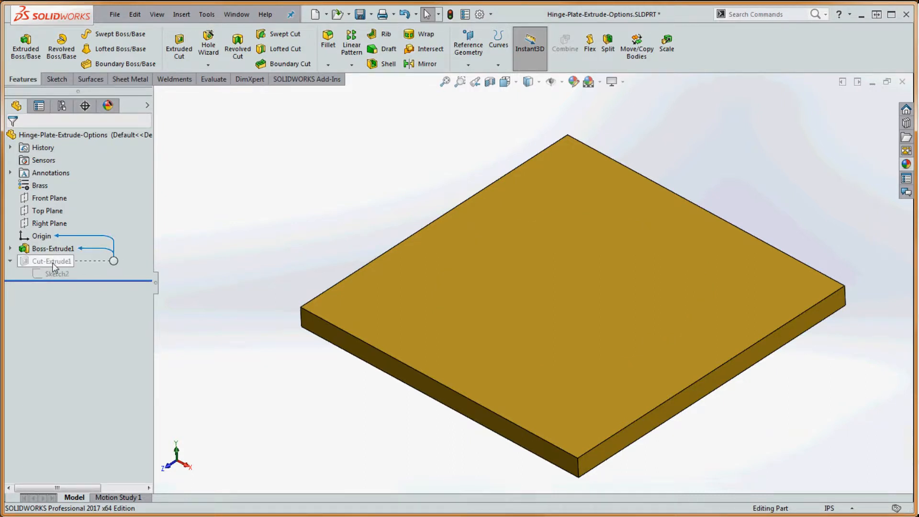
{"action": "right_click", "coordinate": [54, 266]}
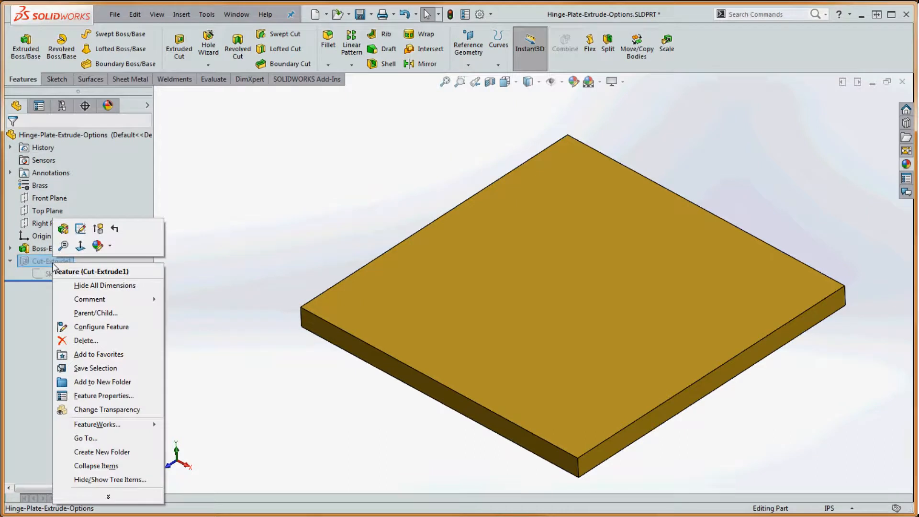
{"action": "left_click", "coordinate": [98, 228]}
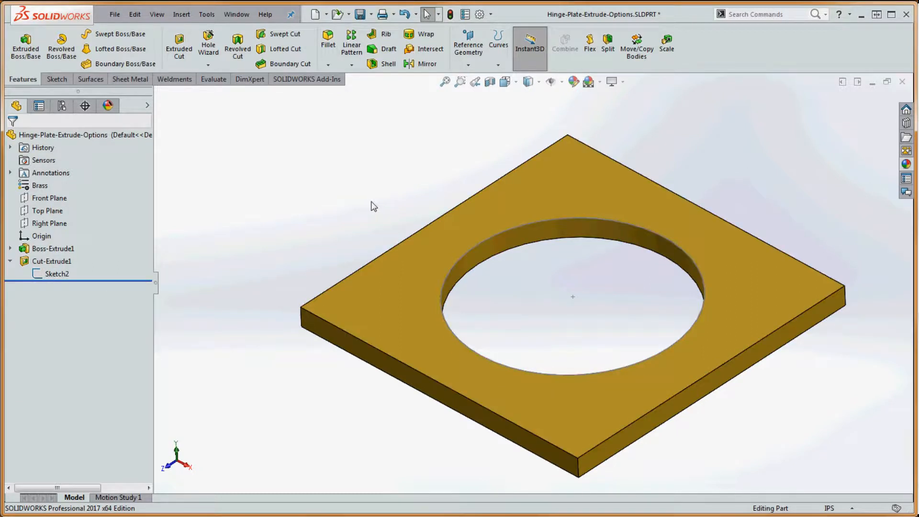
Hide the circle sketch at the hole's edge and suppress the circular cut feature.
{"action": "right_click", "coordinate": [57, 274]}
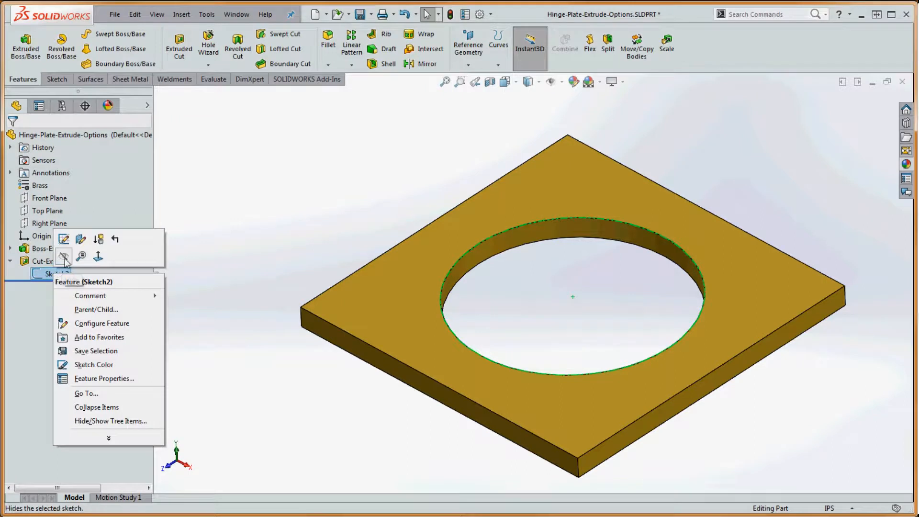
{"action": "left_click", "coordinate": [146, 247]}
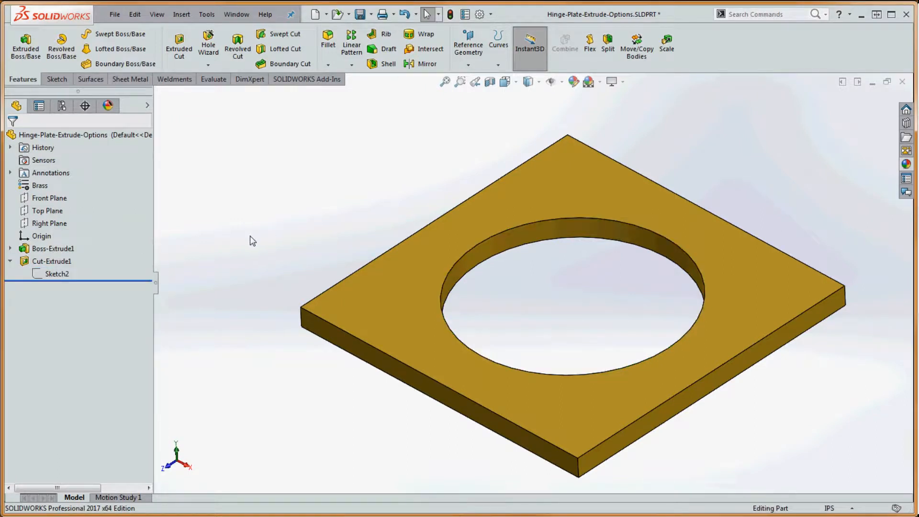
{"action": "right_click", "coordinate": [38, 266]}
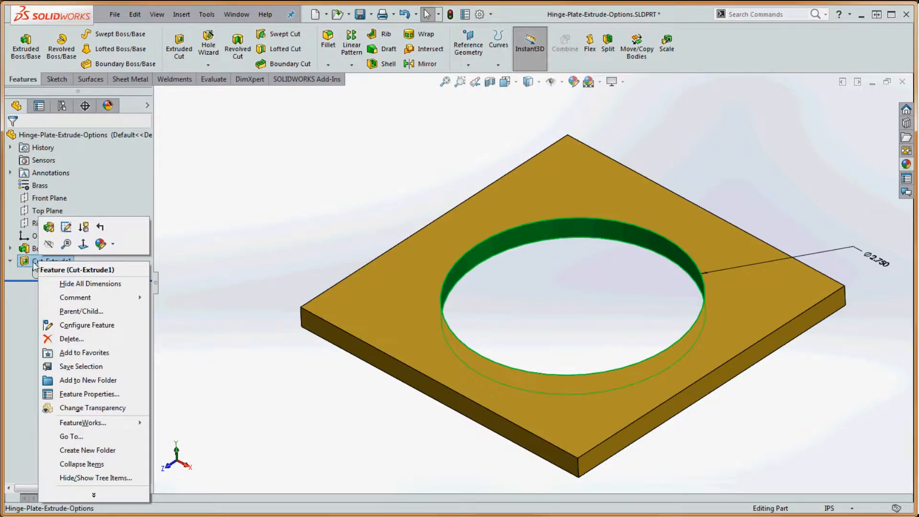
{"action": "left_click", "coordinate": [83, 227]}
{"action": "middle_click_drag", "start_coordinate": [289, 215], "coordinate": [629, 253]}
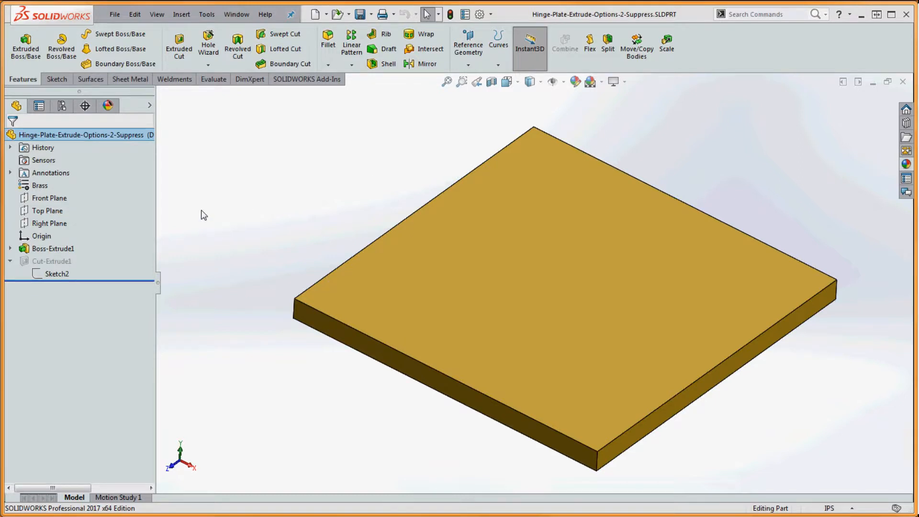
Start a new extruded cut from the suppressed cut's circle sketch with a Through All end condition.
{"action": "mouse_move", "coordinate": [68, 264]}
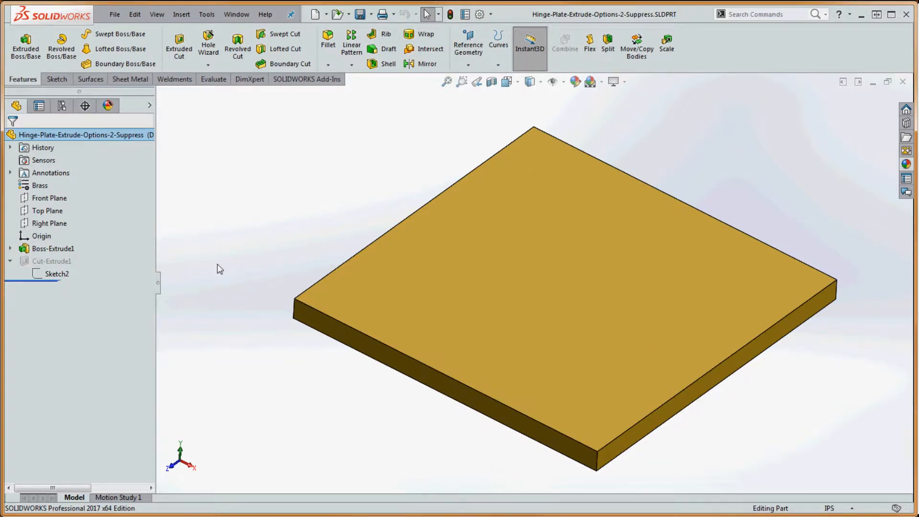
{"action": "left_click", "coordinate": [60, 274]}
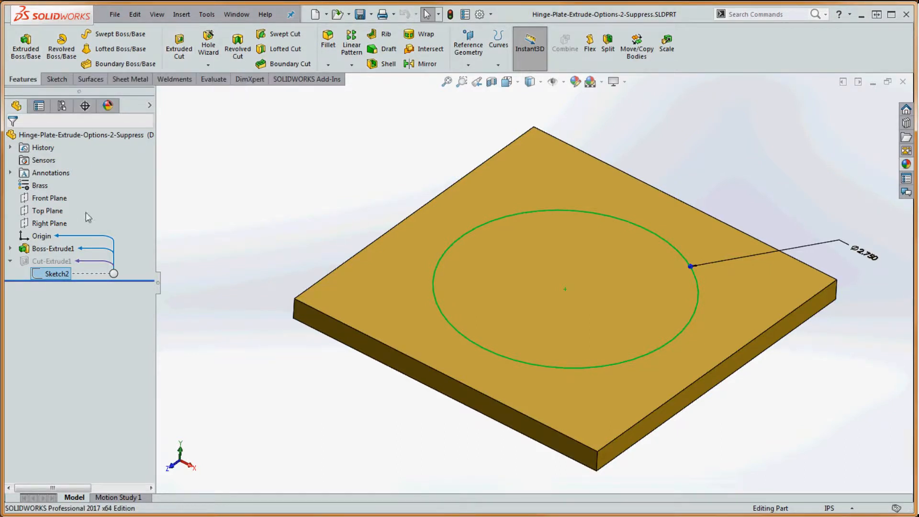
{"action": "left_click", "coordinate": [193, 46]}
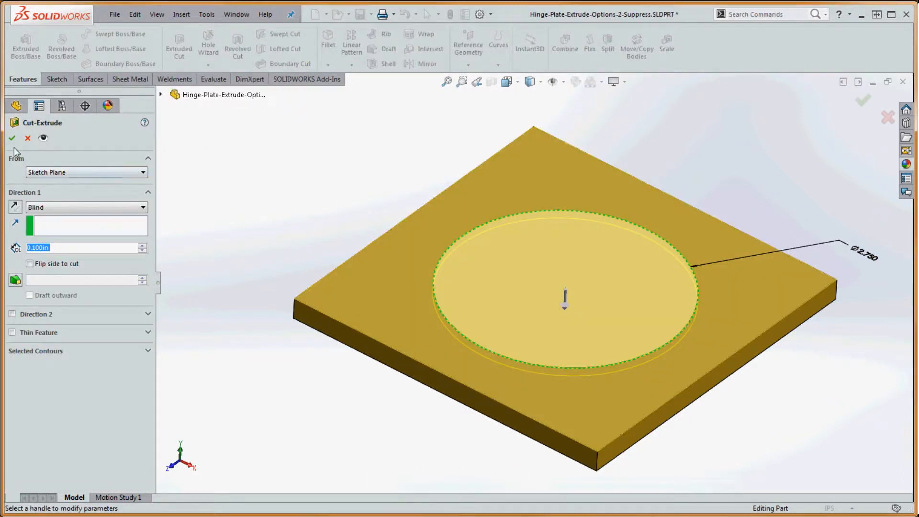
{"action": "left_click", "coordinate": [162, 95]}
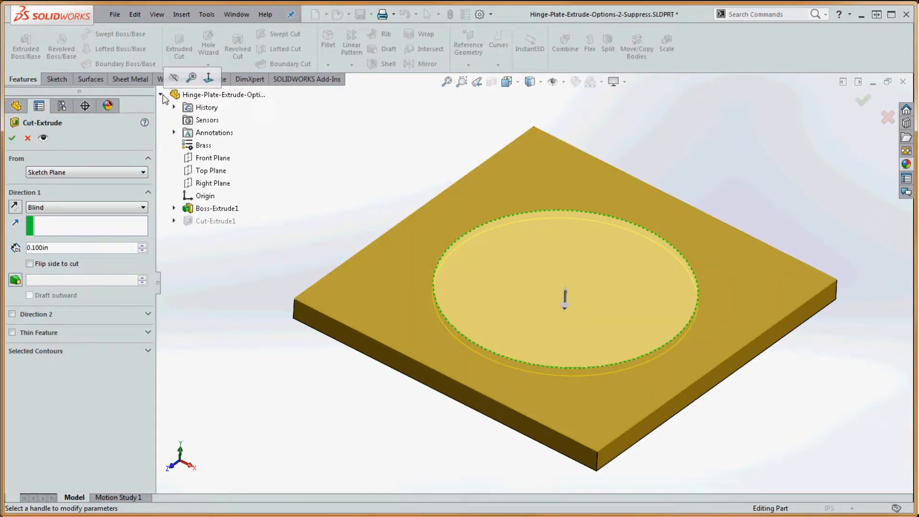
{"action": "left_click", "coordinate": [174, 221]}
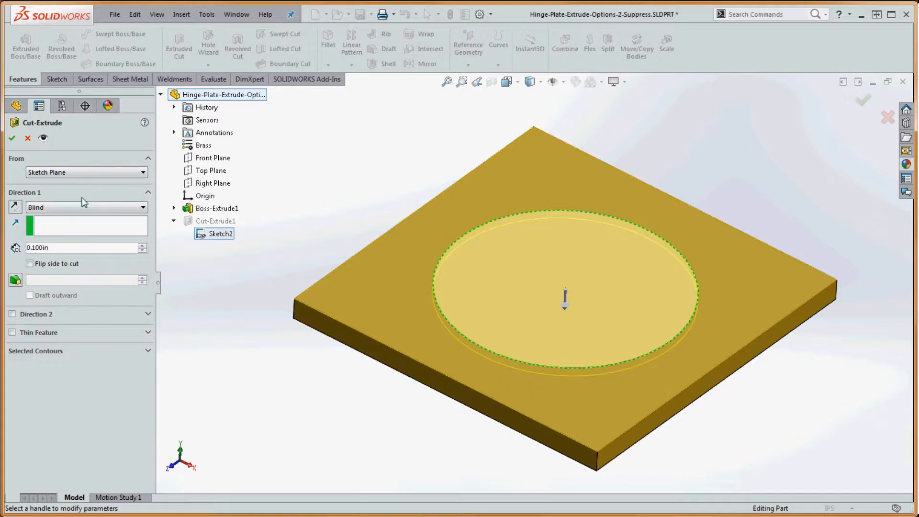
{"action": "left_click", "coordinate": [60, 210]}
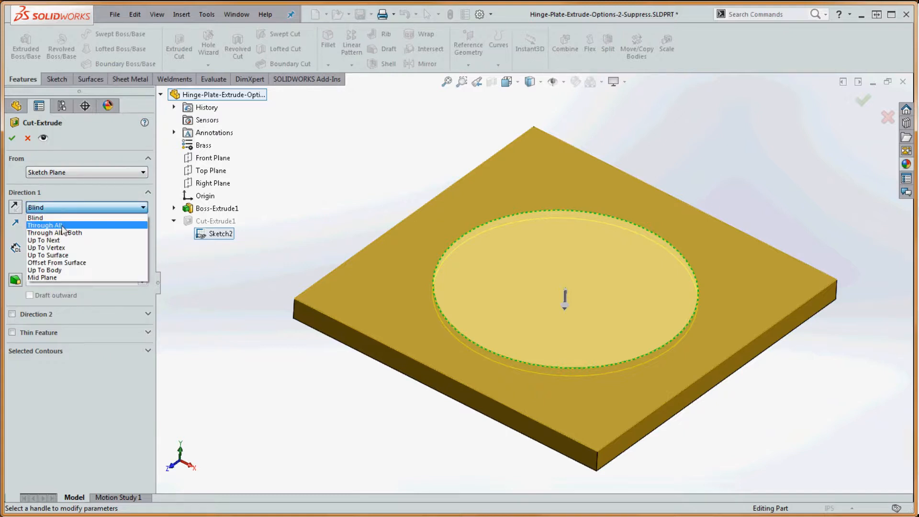
{"action": "left_click", "coordinate": [64, 228]}
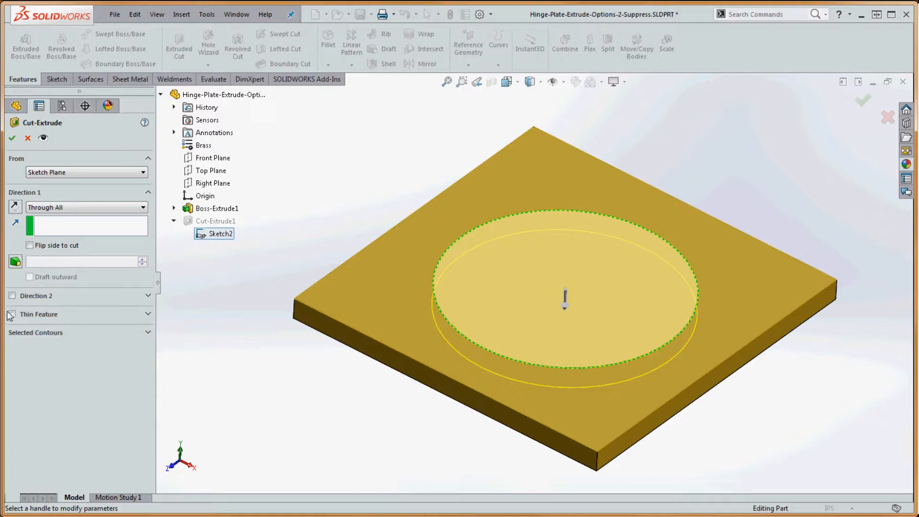
Make the cut a one-direction thin feature 0.100 in thick, reversed to the inside of the circle.
{"action": "left_click", "coordinate": [12, 314]}
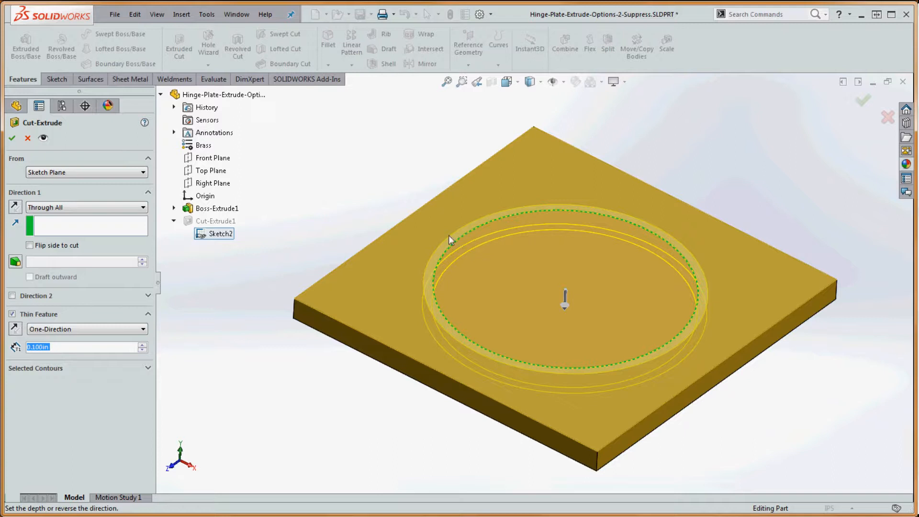
{"action": "left_click", "coordinate": [13, 330]}
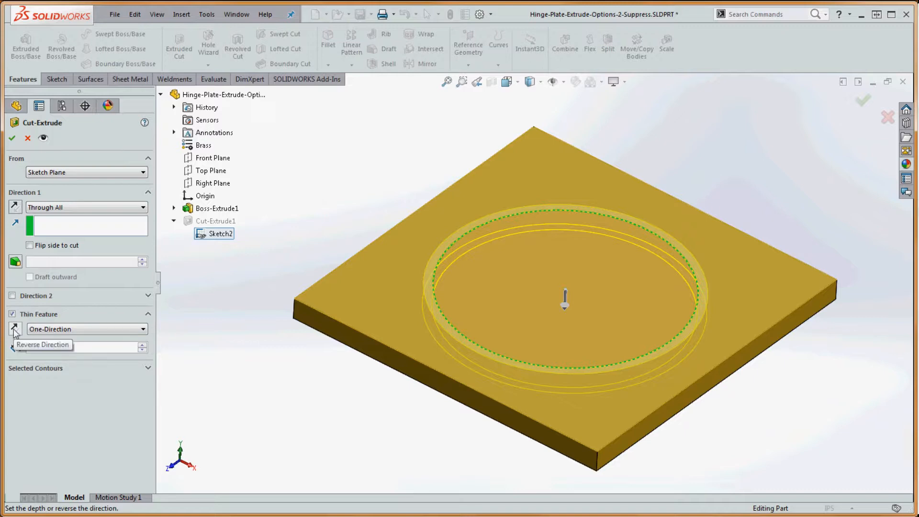
{"action": "left_click", "coordinate": [14, 330]}
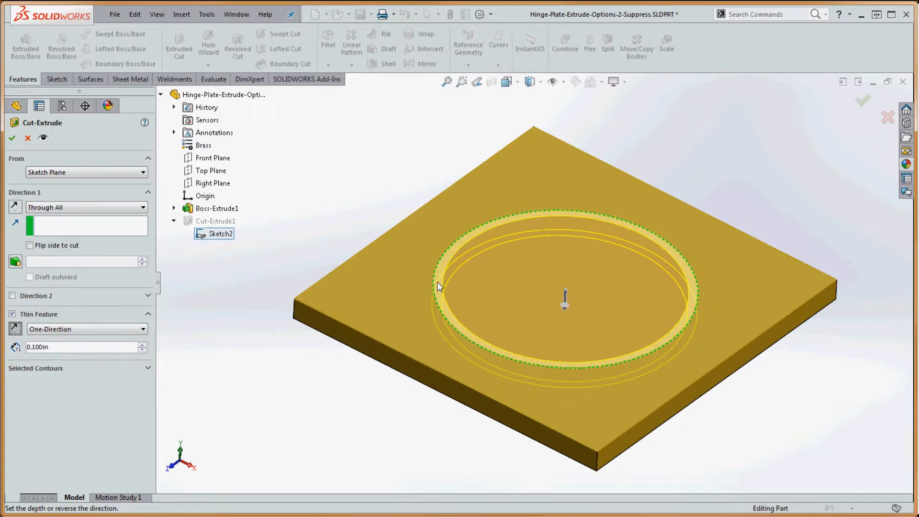
Try keeping only Body 1, only Body 2 and both as selected bodies of the thin cut, and cancel the choice.
{"action": "left_click", "coordinate": [12, 139]}
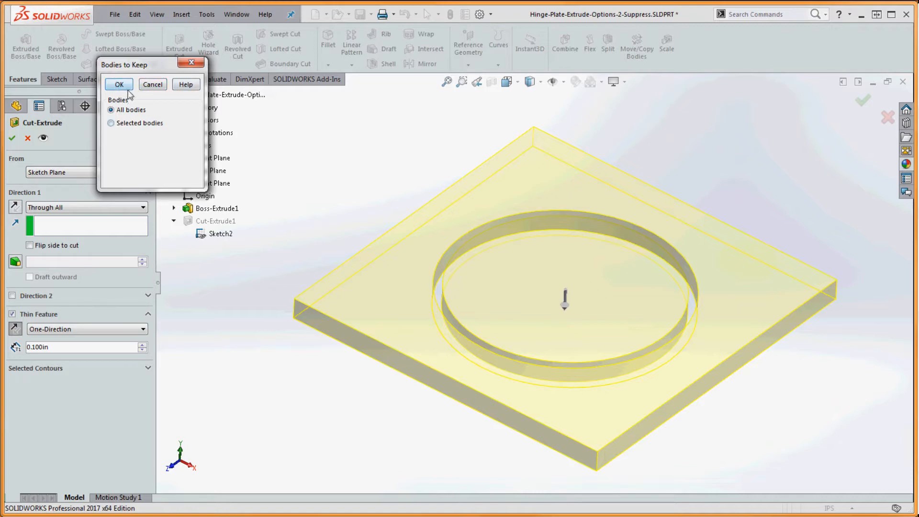
{"action": "left_click", "coordinate": [112, 124]}
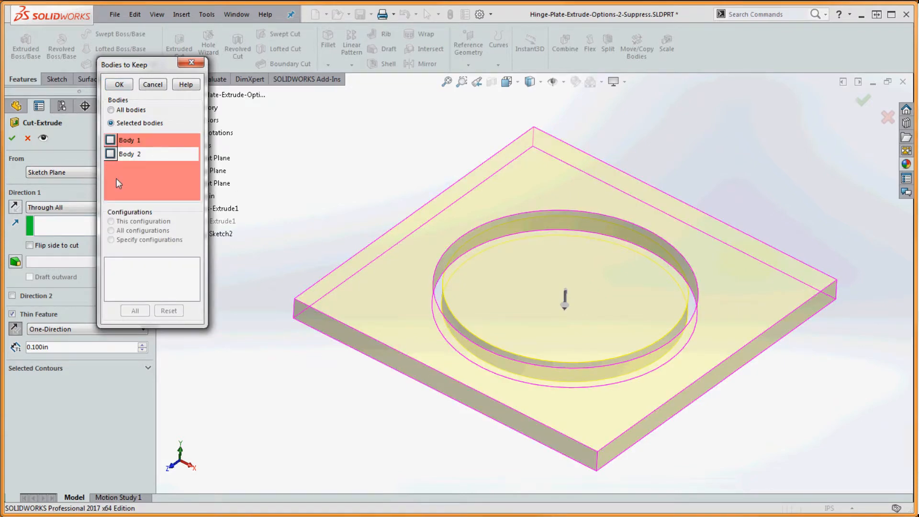
{"action": "left_click", "coordinate": [111, 140]}
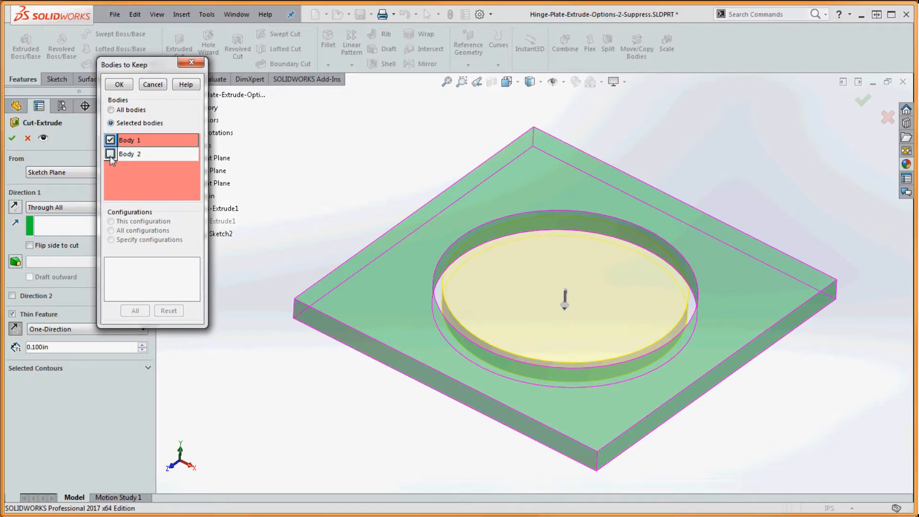
{"action": "left_click", "coordinate": [111, 140]}
{"action": "left_click", "coordinate": [111, 153]}
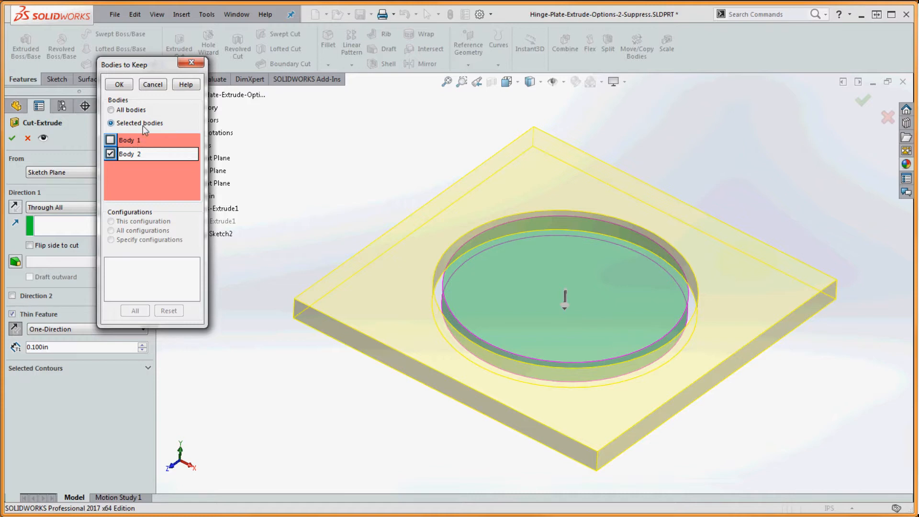
{"action": "left_click", "coordinate": [111, 140]}
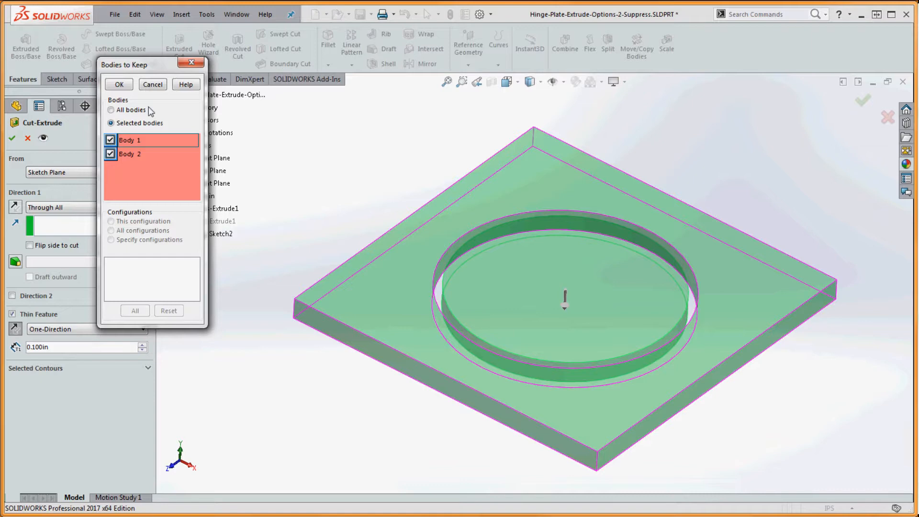
{"action": "left_click", "coordinate": [154, 86]}
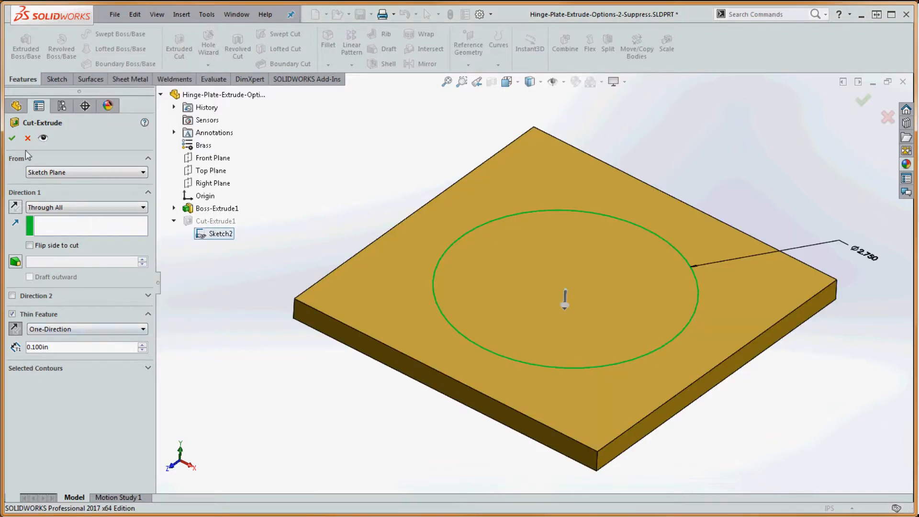
Complete the thin ring cut through the plate, keeping all bodies.
{"action": "left_click", "coordinate": [12, 138]}
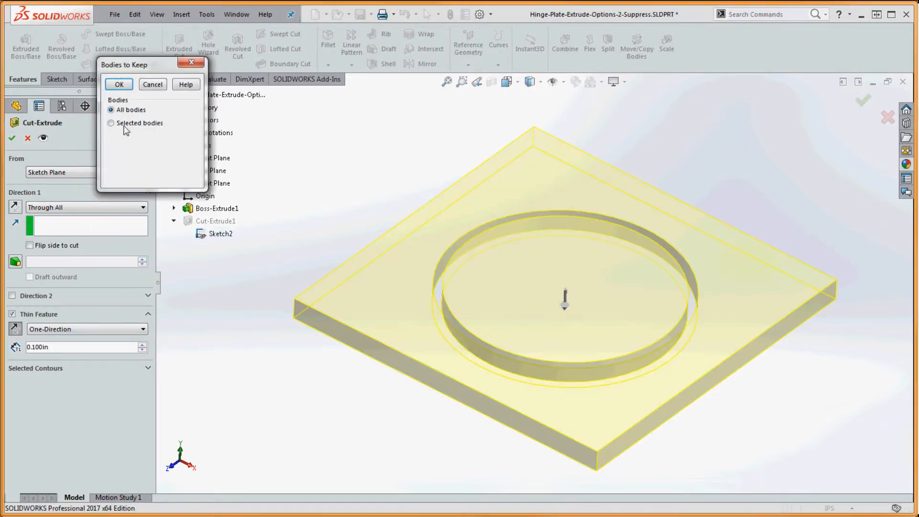
{"action": "left_click", "coordinate": [119, 85]}
{"action": "left_click", "coordinate": [332, 163]}
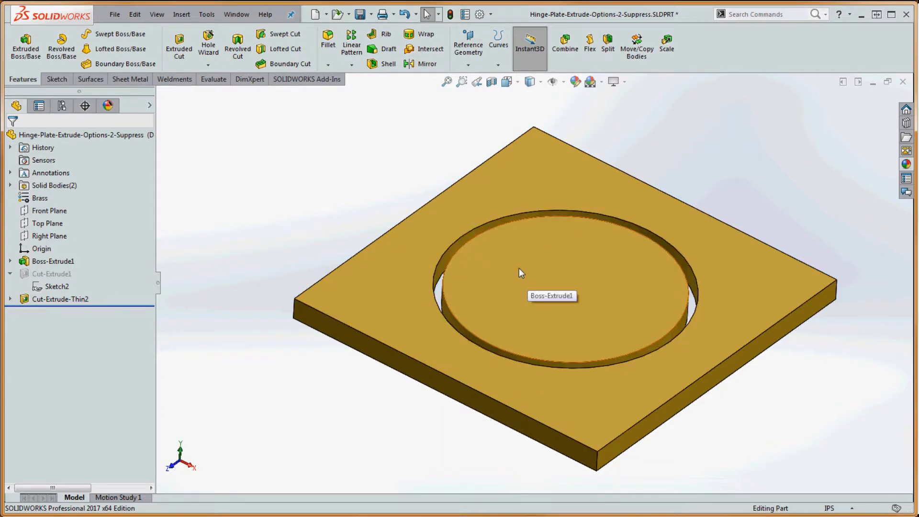
Examine the outer plate and inner disc in the solid bodies folder by highlighting each one.
{"action": "left_click", "coordinate": [10, 186]}
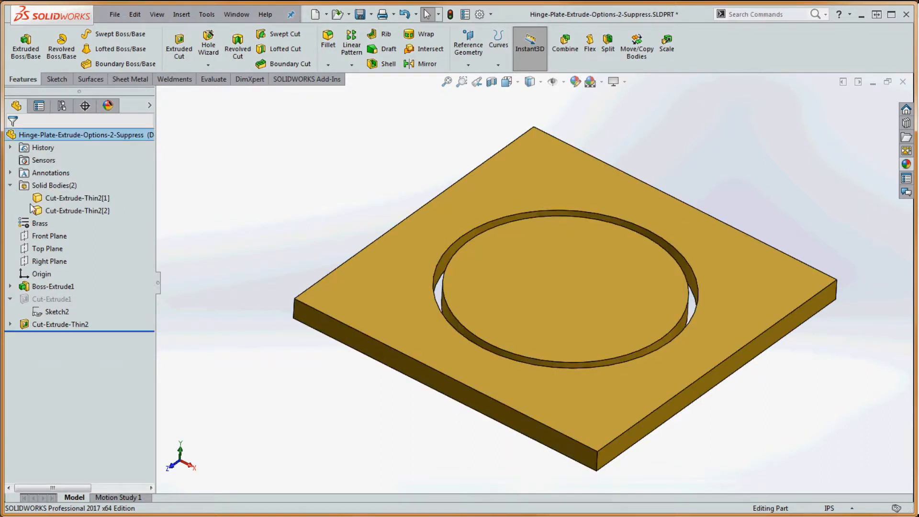
{"action": "left_click", "coordinate": [68, 199]}
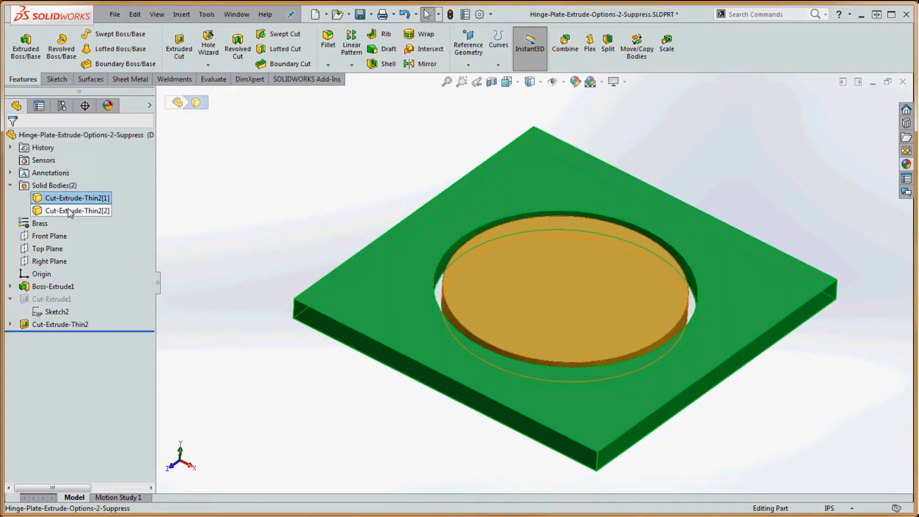
{"action": "left_click", "coordinate": [68, 211]}
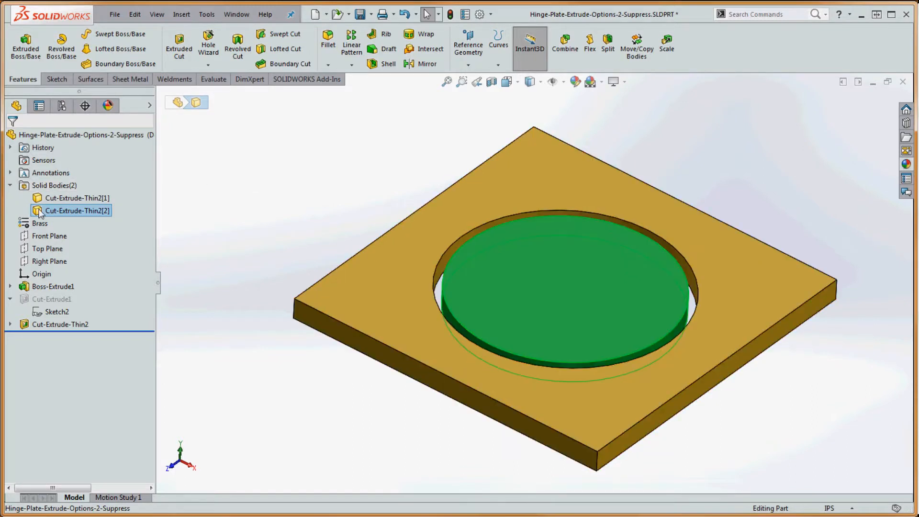
{"action": "left_click", "coordinate": [10, 186]}
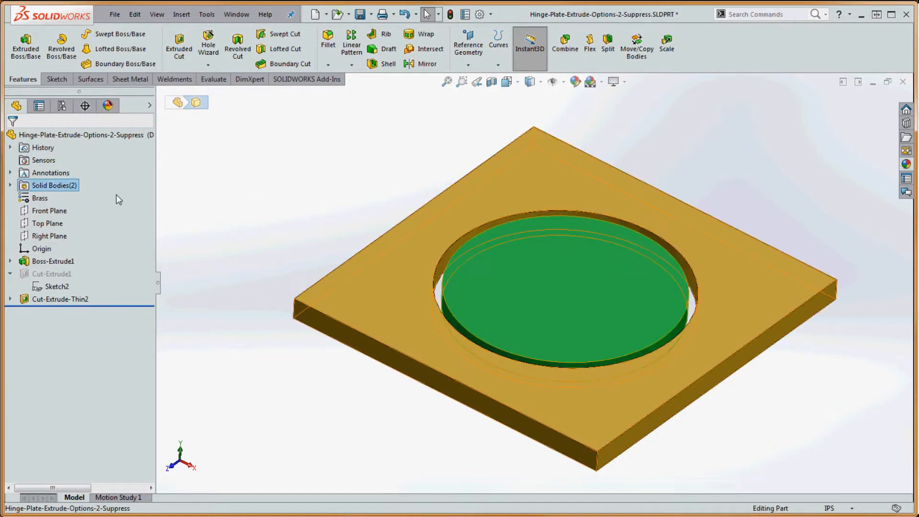
{"action": "left_click", "coordinate": [198, 208]}
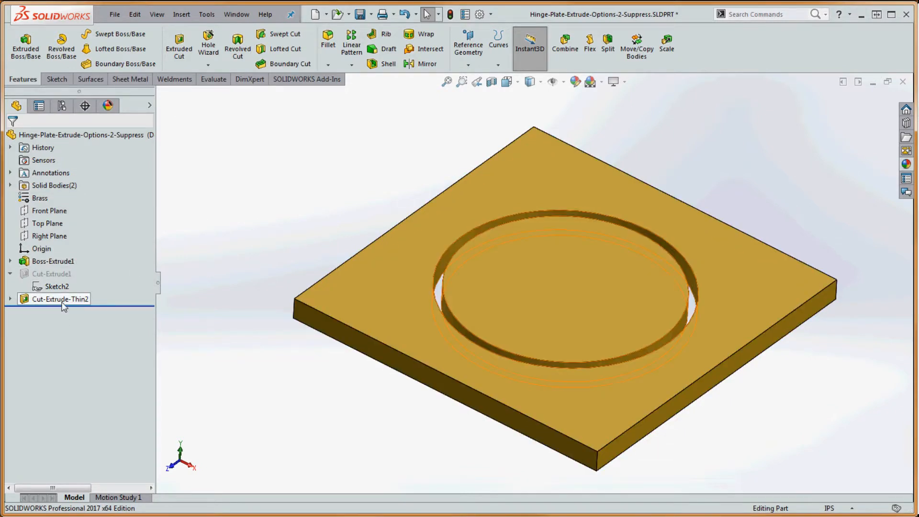
Open the thin ring cut for editing and try flipping its thickness to the outside of the circle and back.
{"action": "right_click", "coordinate": [36, 301]}
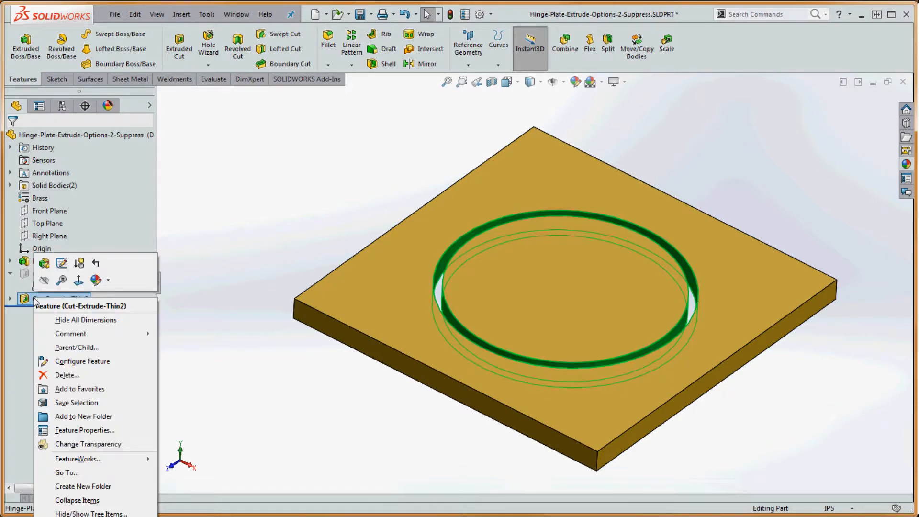
{"action": "left_click", "coordinate": [61, 262]}
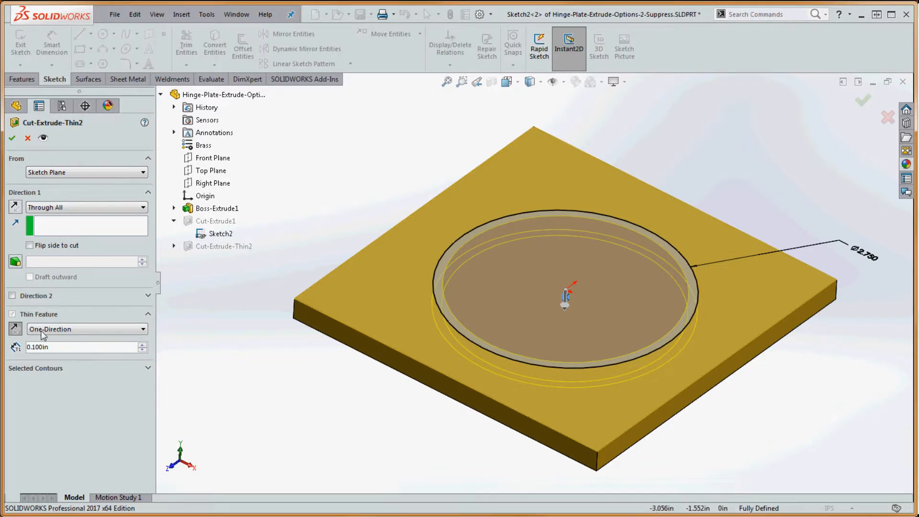
{"action": "left_click", "coordinate": [67, 330]}
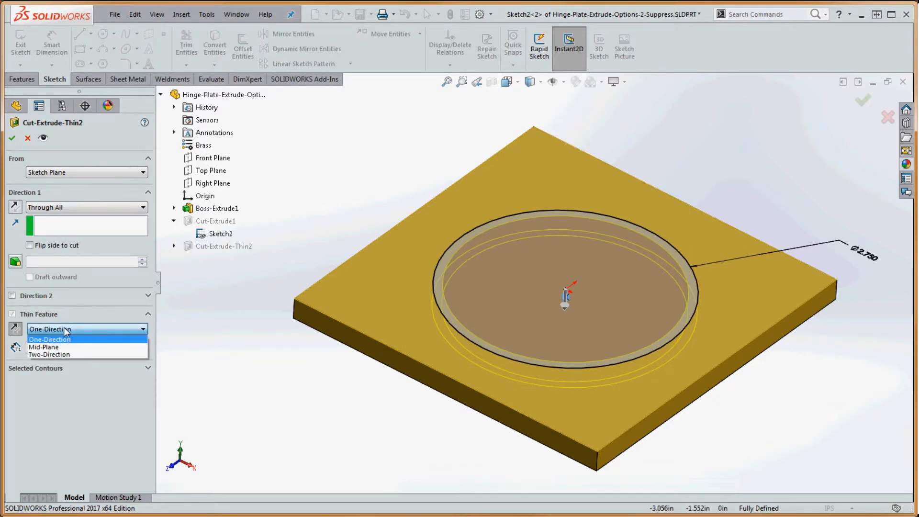
{"action": "left_click", "coordinate": [66, 330]}
{"action": "left_click", "coordinate": [16, 329]}
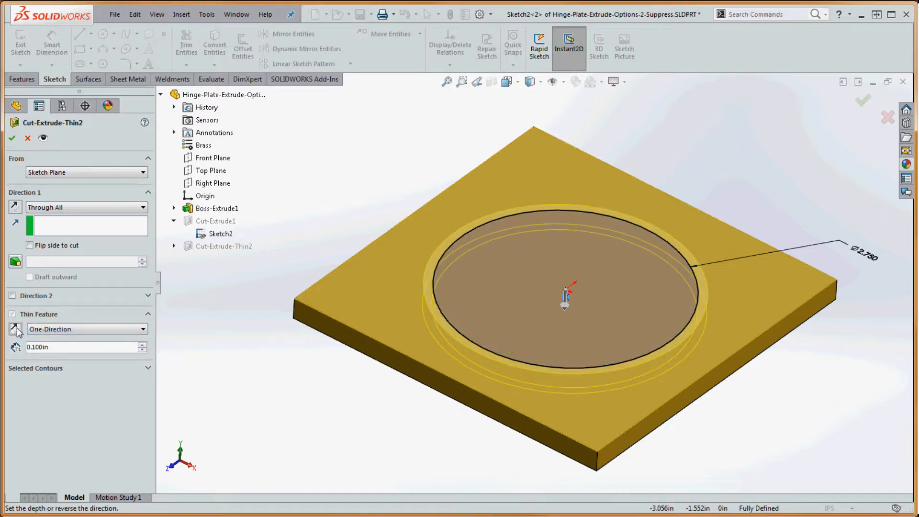
{"action": "left_click", "coordinate": [15, 330]}
Make the thin cut a Mid-Plane thin feature 0.400 in thick.
{"action": "left_click", "coordinate": [67, 329]}
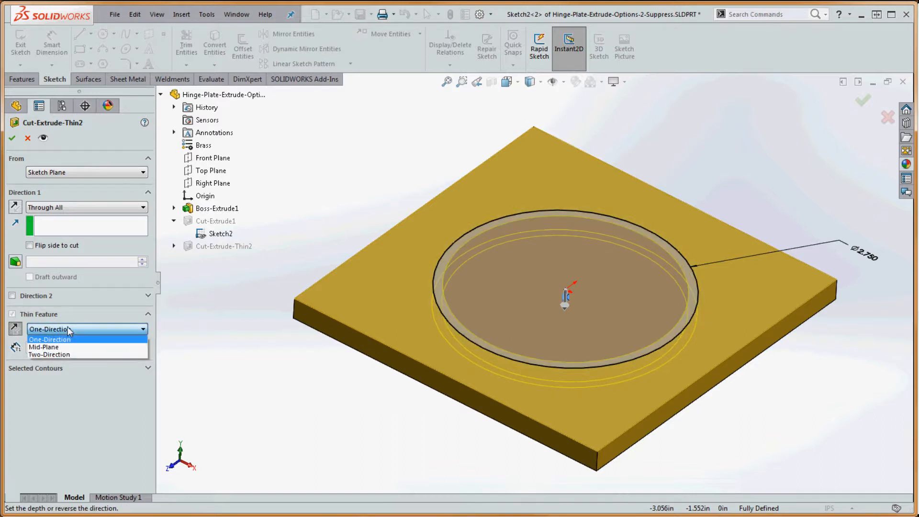
{"action": "left_click", "coordinate": [56, 348]}
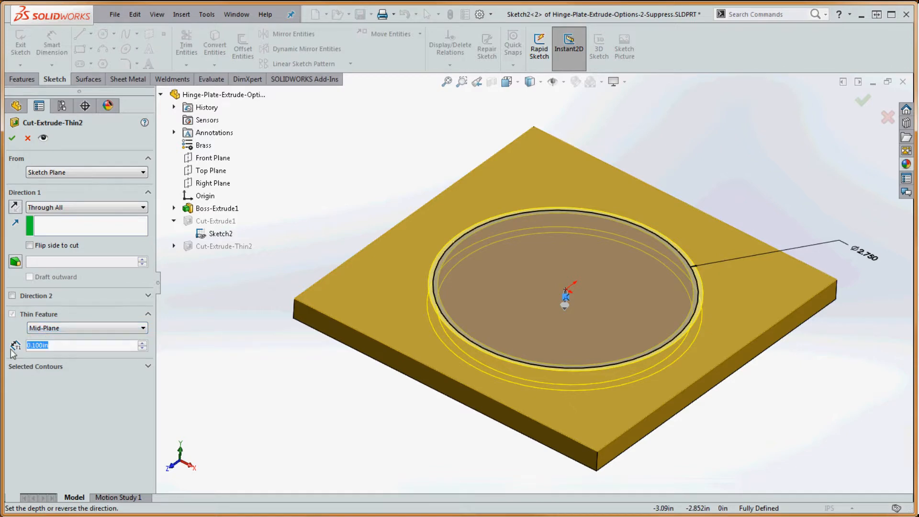
{"action": "type", "text": ".4"}
{"action": "key", "text": "Return"}
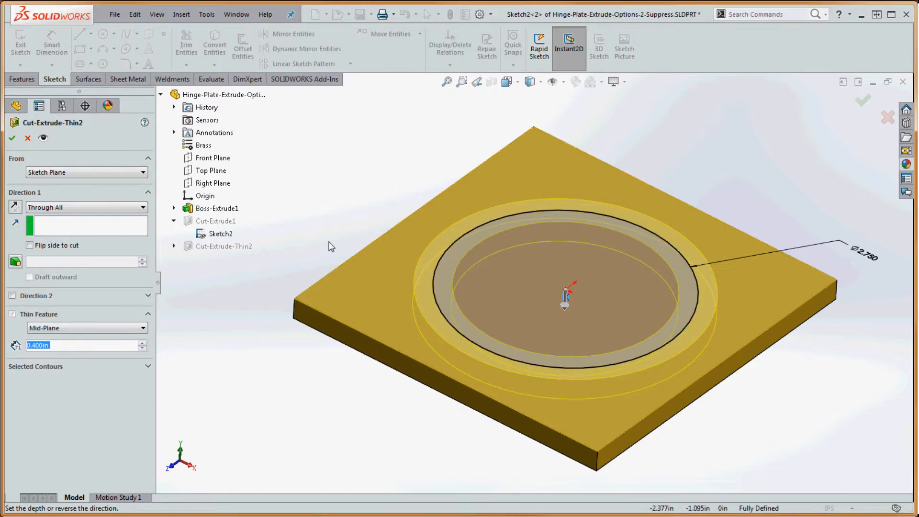
Change the thin feature to Two-Direction, with 0.200 in for direction 1 and 0.100 in for direction 2.
{"action": "left_click", "coordinate": [48, 329]}
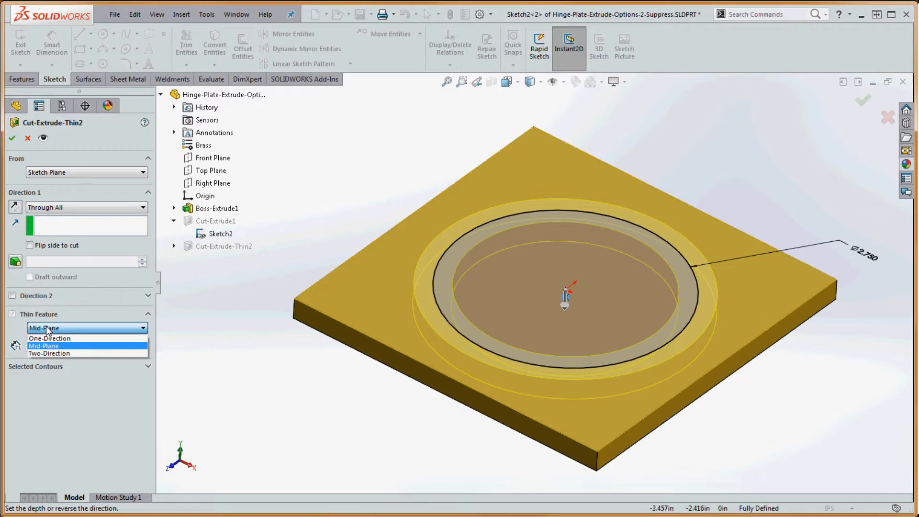
{"action": "left_click", "coordinate": [52, 354]}
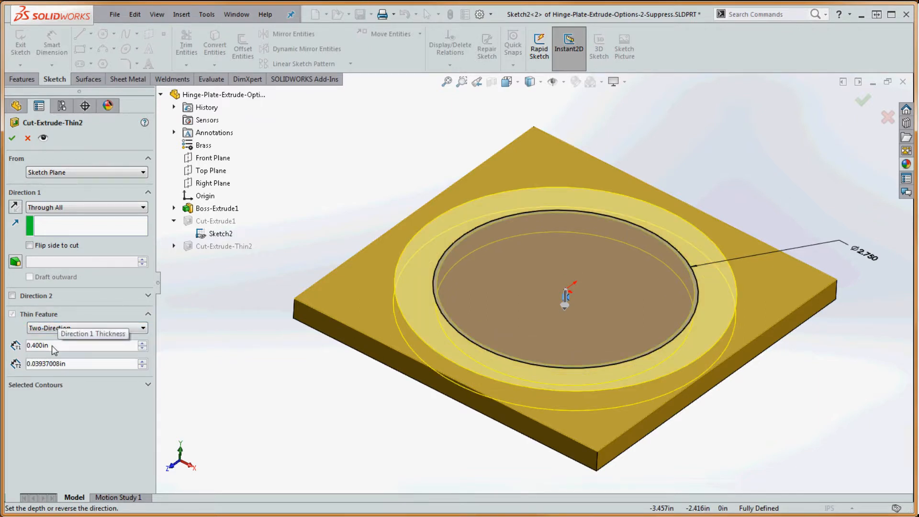
{"action": "left_click_drag", "start_coordinate": [54, 351], "coordinate": [22, 348]}
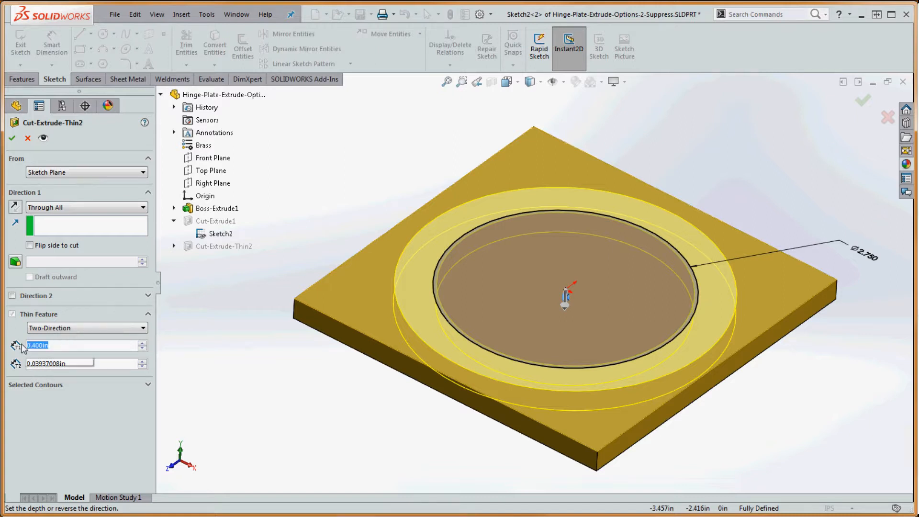
{"action": "type", "text": ".2"}
{"action": "key", "text": "Return"}
{"action": "key", "text": "Tab"}
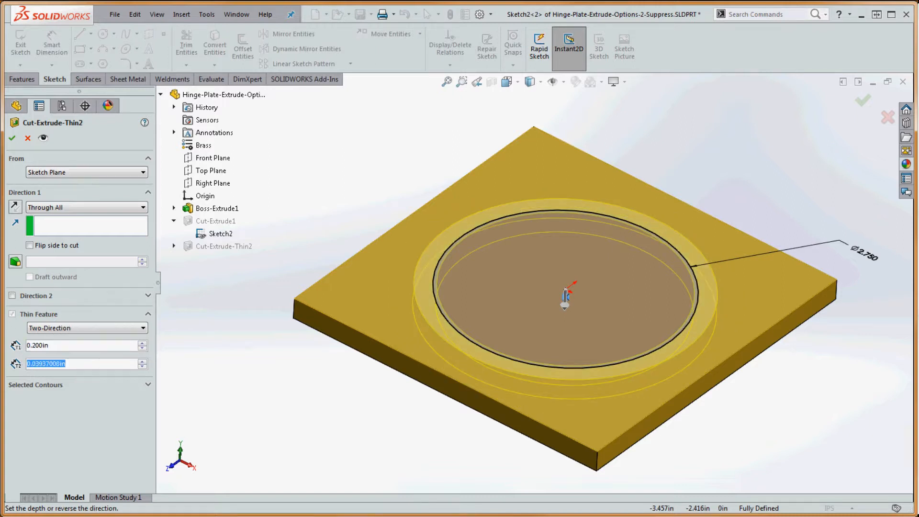
{"action": "type", "text": ".1"}
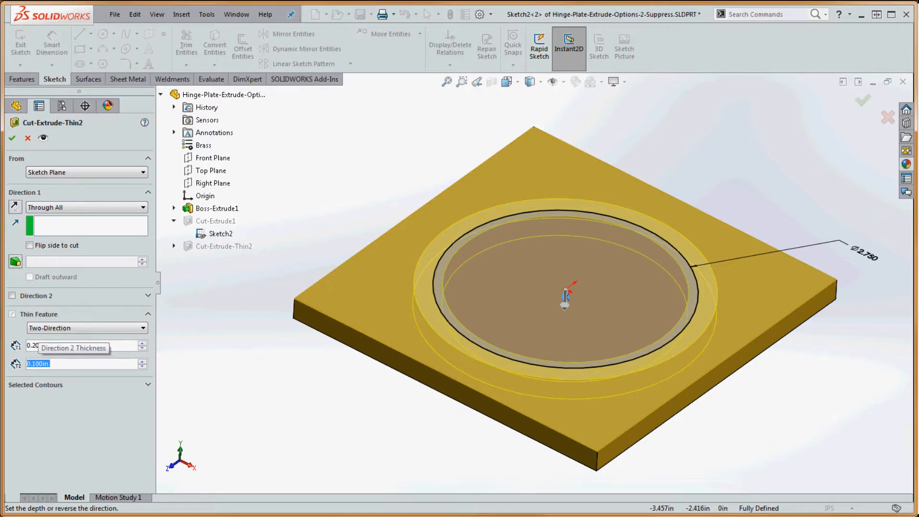
{"action": "key", "text": "Return"}
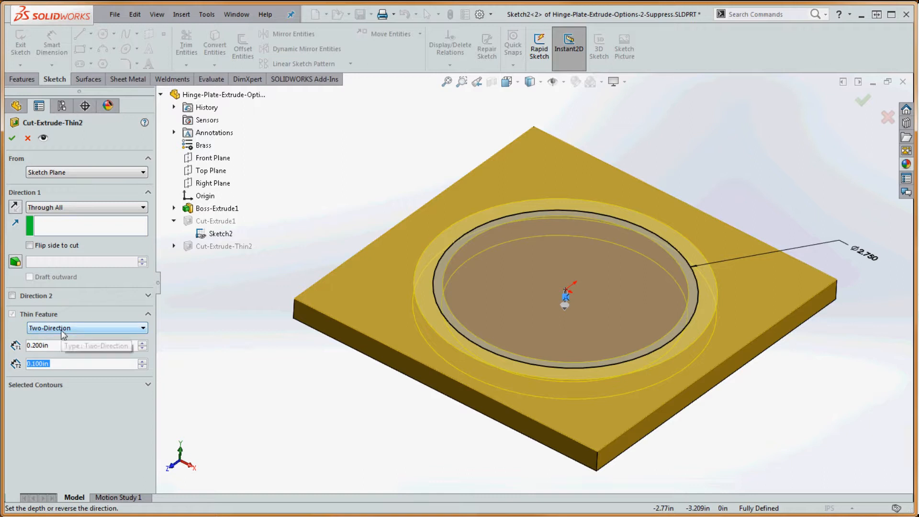
Swap the two thicknesses of the thin cut: 0.100 in for direction 1 and 0.200 in for direction 2.
{"action": "left_click", "coordinate": [60, 345]}
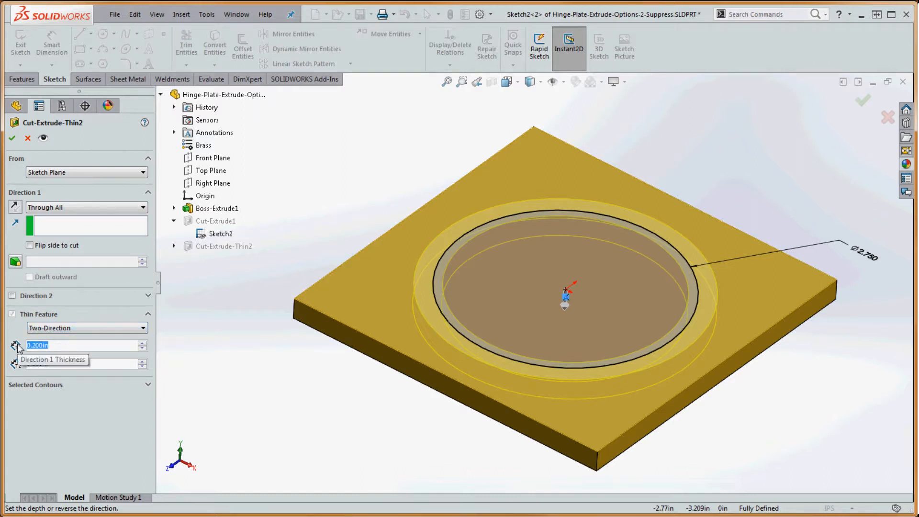
{"action": "type", "text": "0.1"}
{"action": "key", "text": "Return"}
{"action": "left_click", "coordinate": [63, 365]}
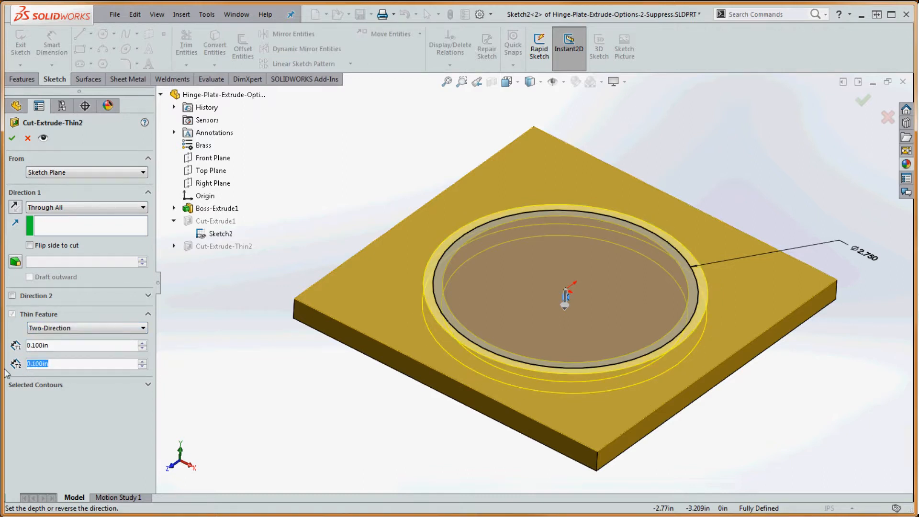
{"action": "type", "text": "0.2"}
{"action": "key", "text": "Return"}
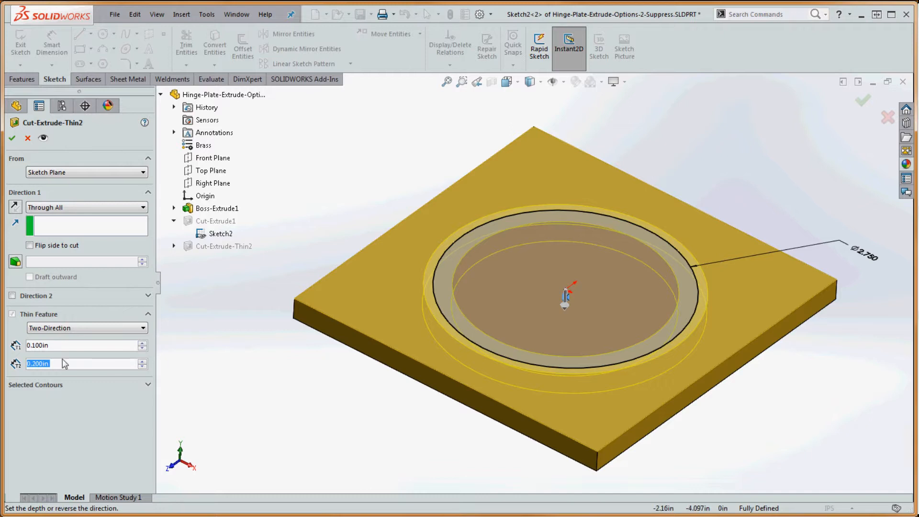
Switch the thin feature to One-Direction and flip its thickness to the outside of the circle.
{"action": "left_click", "coordinate": [54, 328]}
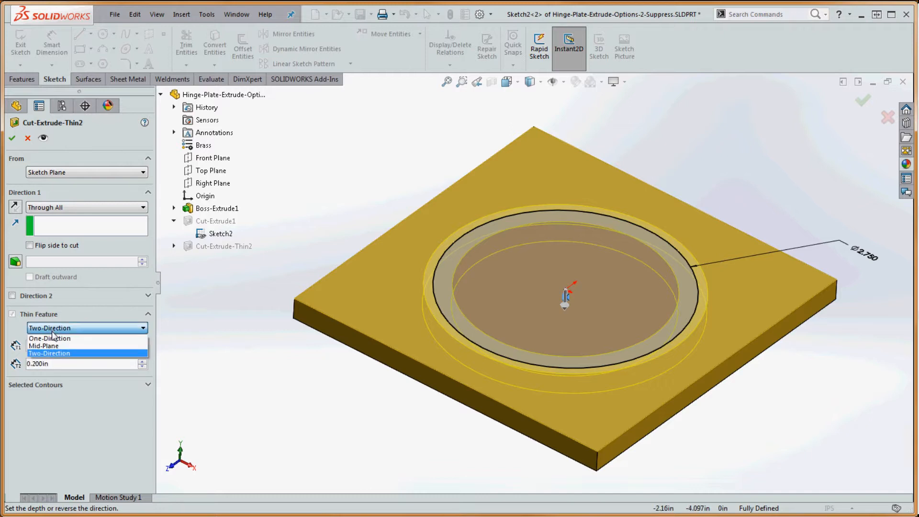
{"action": "left_click", "coordinate": [52, 338]}
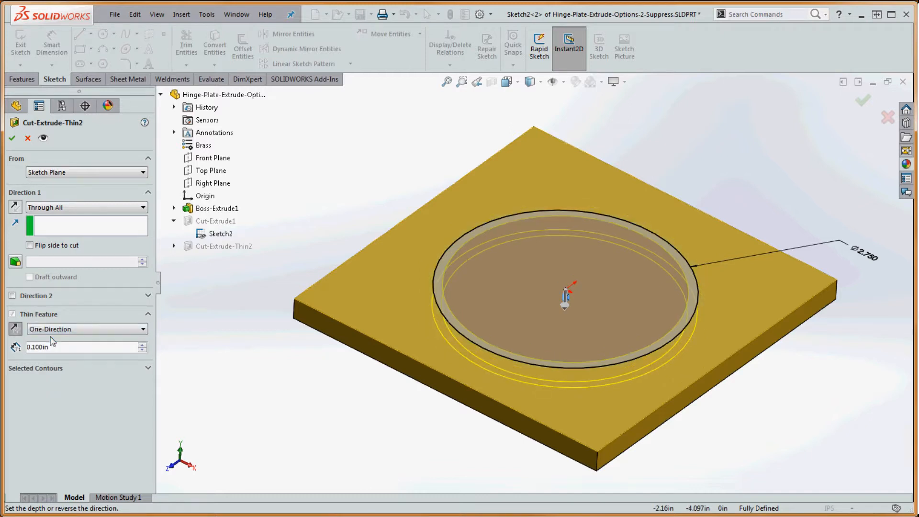
{"action": "left_click", "coordinate": [16, 329]}
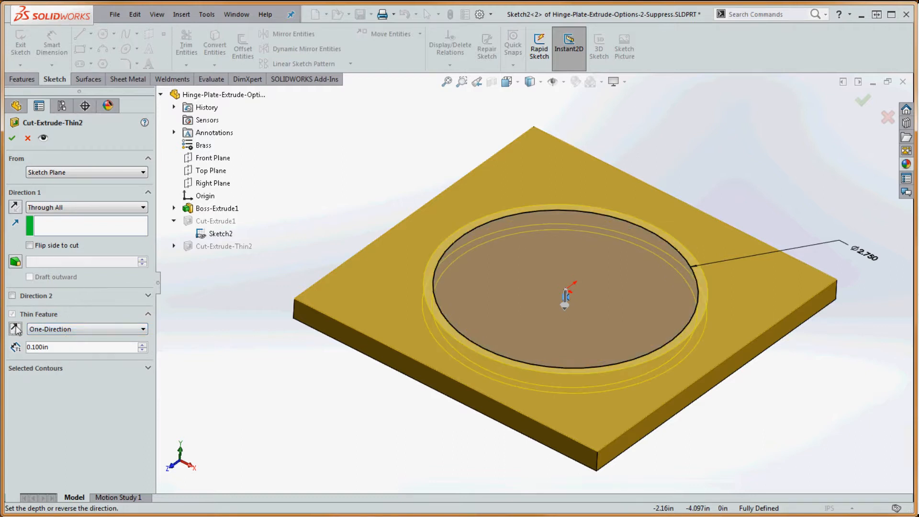
Change the thin feature to Mid-Plane with a total thickness of 0.200 in.
{"action": "left_click", "coordinate": [48, 330]}
{"action": "left_click", "coordinate": [52, 348]}
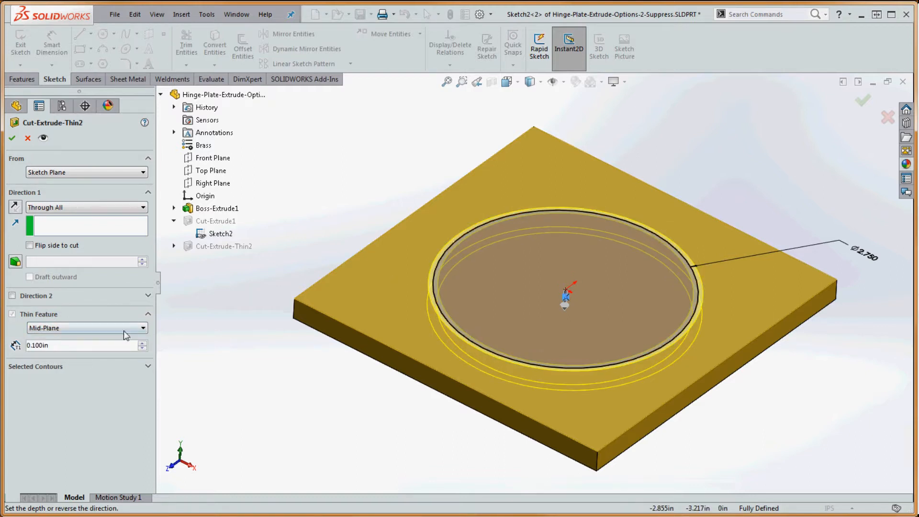
{"action": "double_click", "coordinate": [61, 345]}
{"action": "type", "text": "0.2"}
{"action": "key", "text": "Return"}
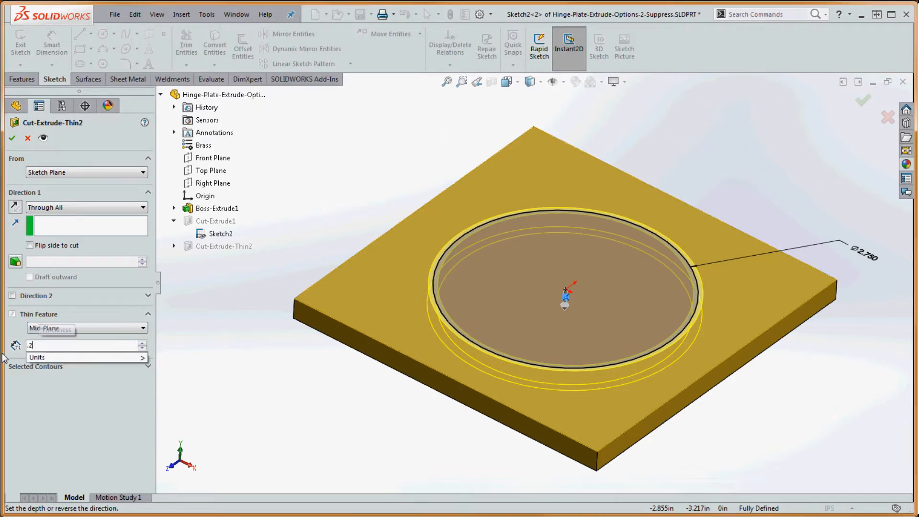
Return the thin feature to Two-Direction and set its direction 1 thickness to 0.100 in.
{"action": "left_click", "coordinate": [90, 330]}
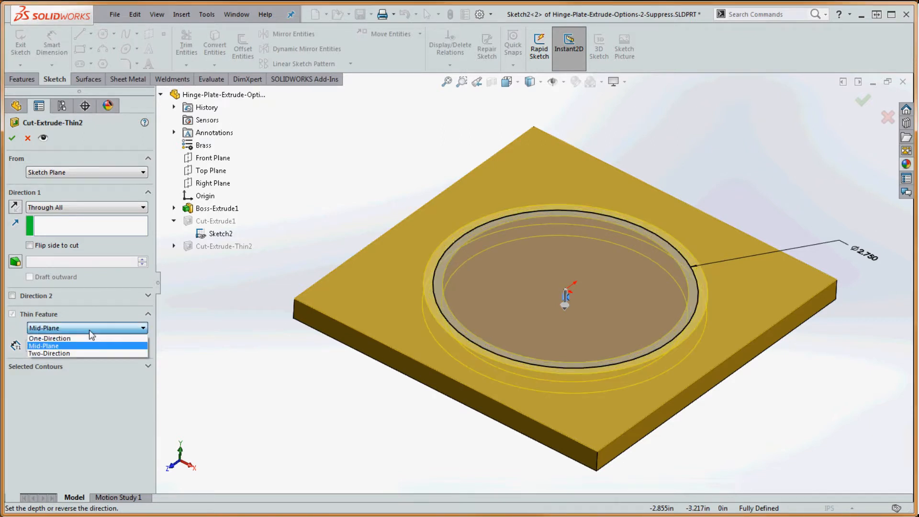
{"action": "left_click", "coordinate": [65, 352]}
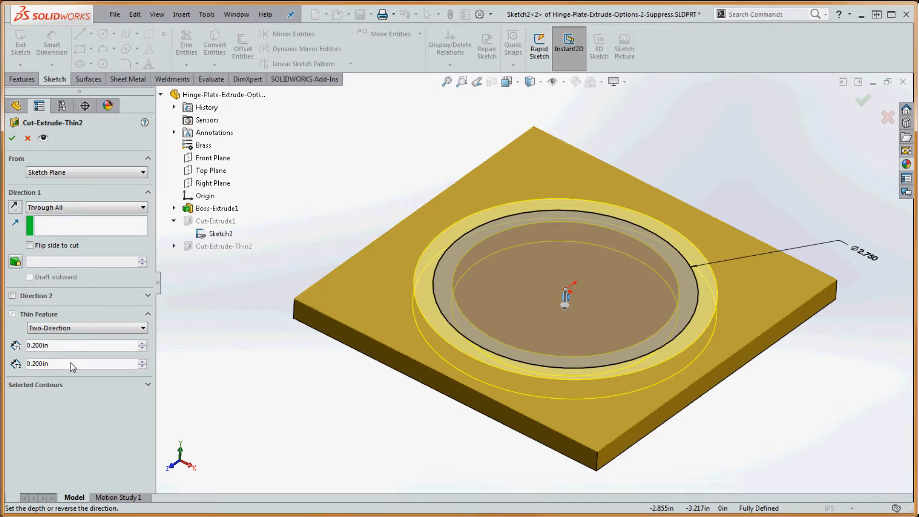
{"action": "left_click_drag", "start_coordinate": [53, 351], "coordinate": [17, 348]}
{"action": "type", "text": "0.1"}
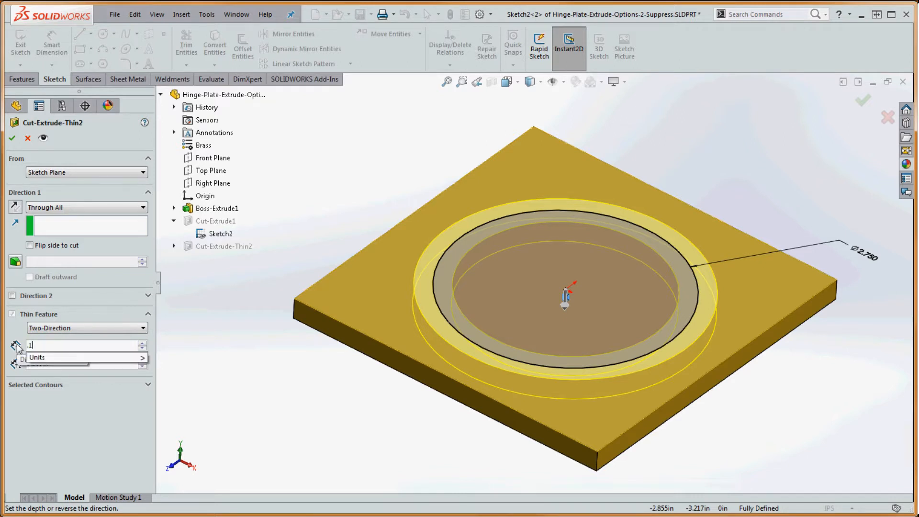
{"action": "key", "text": "Return"}
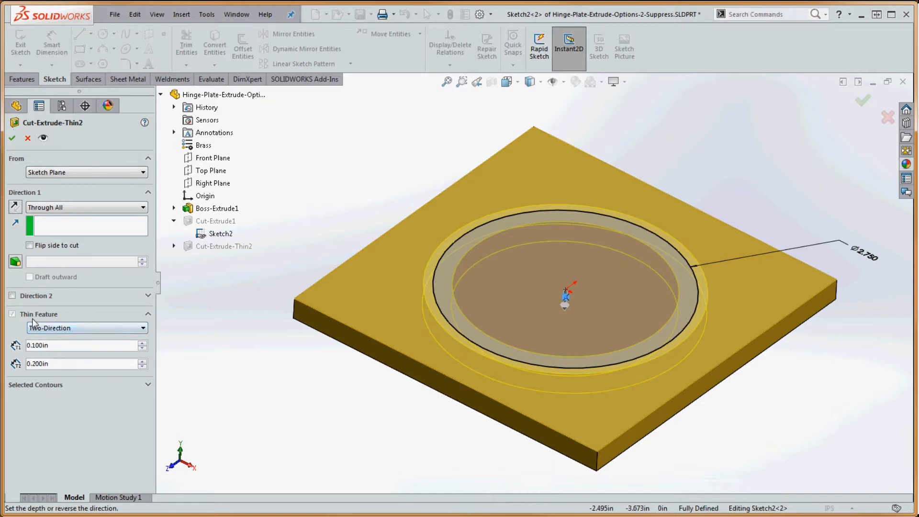
Accept the two-direction thin cut and keep all bodies.
{"action": "left_click", "coordinate": [12, 138]}
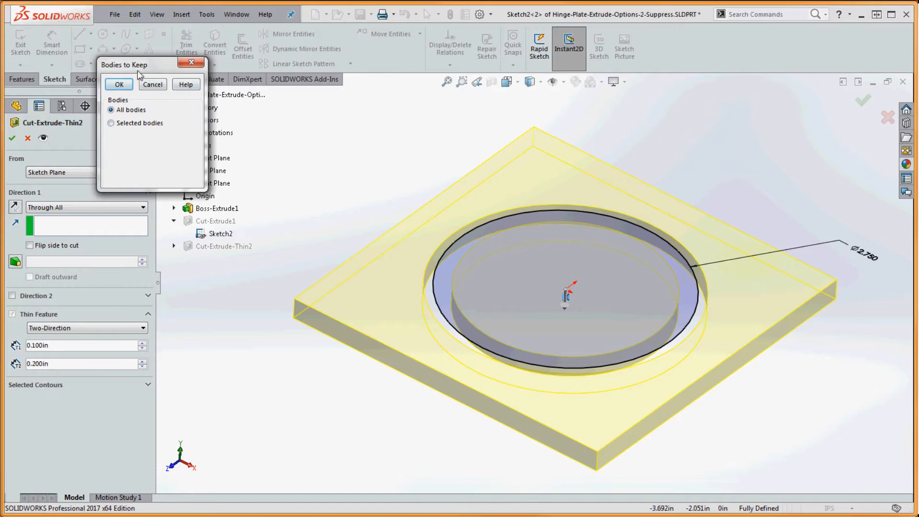
{"action": "left_click_drag", "start_coordinate": [137, 71], "coordinate": [265, 113]}
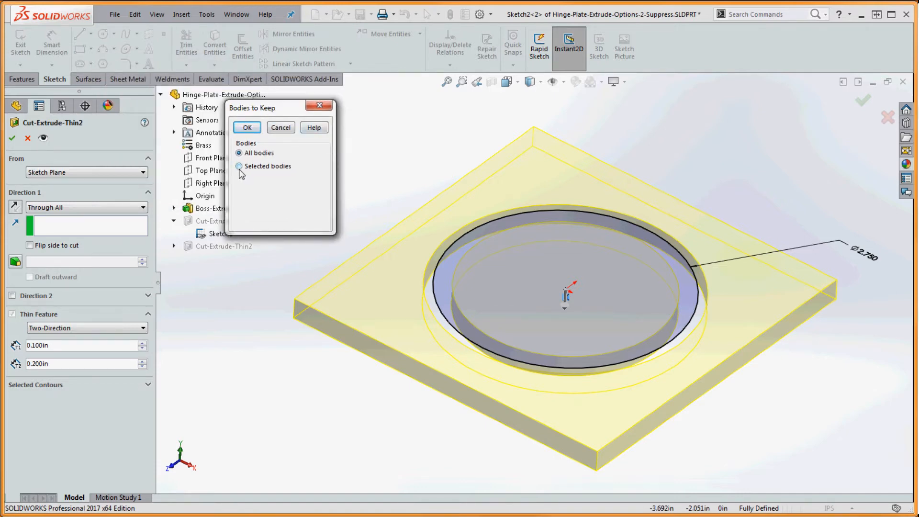
{"action": "left_click", "coordinate": [252, 131]}
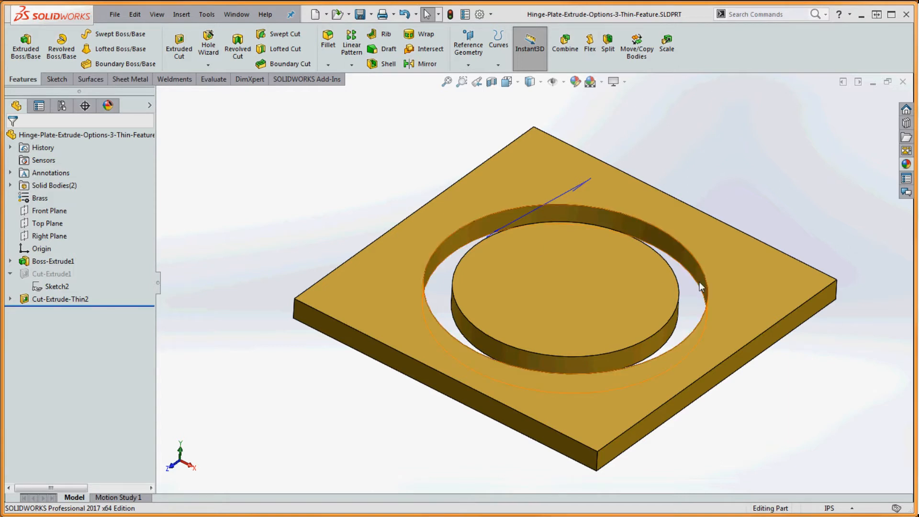
Reopen the thin ring cut for editing and change its thin feature type to One-Direction.
{"action": "right_click", "coordinate": [27, 299]}
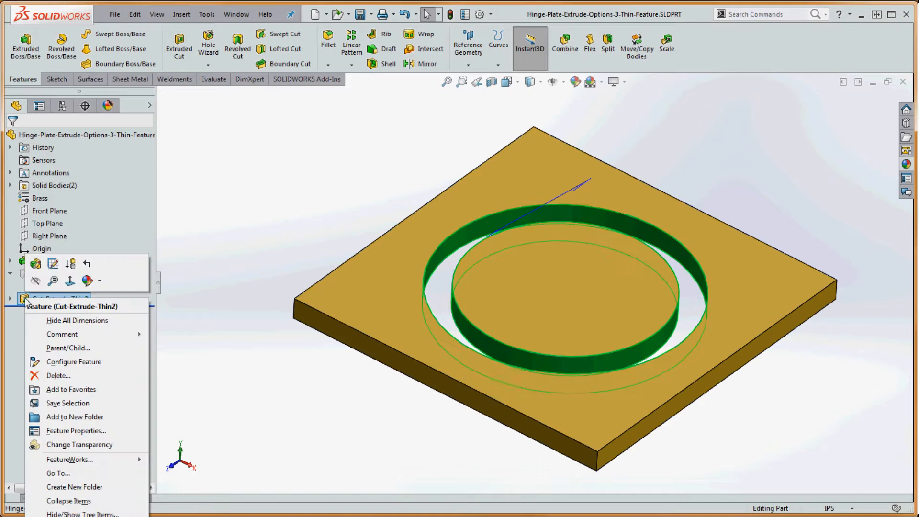
{"action": "left_click", "coordinate": [53, 264]}
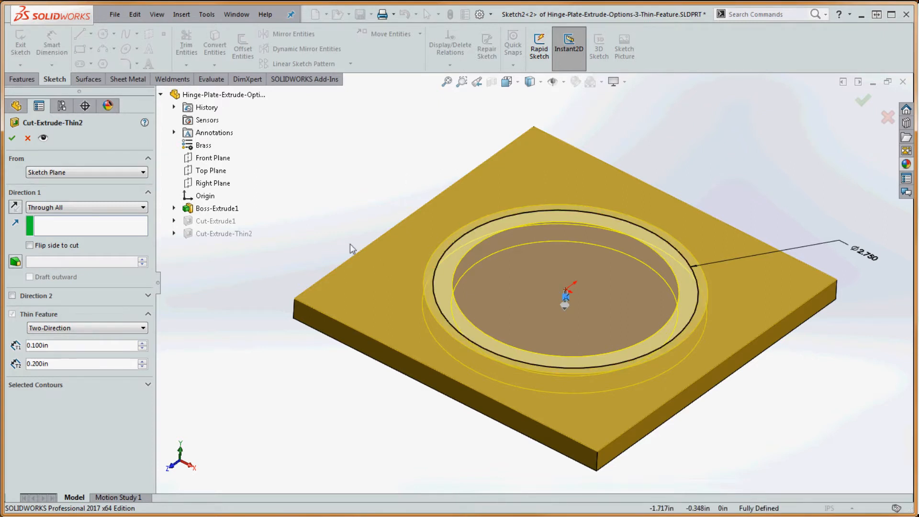
{"action": "left_click", "coordinate": [48, 325]}
{"action": "left_click", "coordinate": [48, 338]}
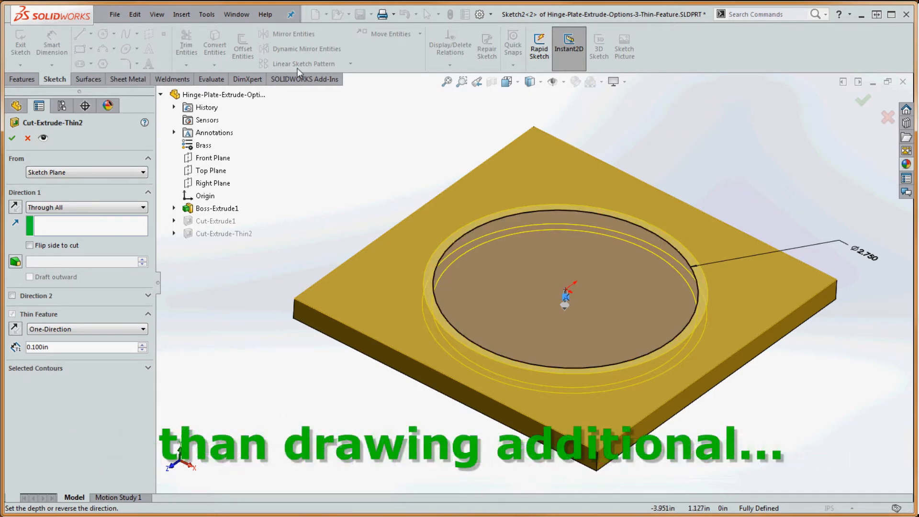
Accept the one-direction thin cut, keeping only Body 1, the outer plate, as the selected body.
{"action": "left_click", "coordinate": [12, 138]}
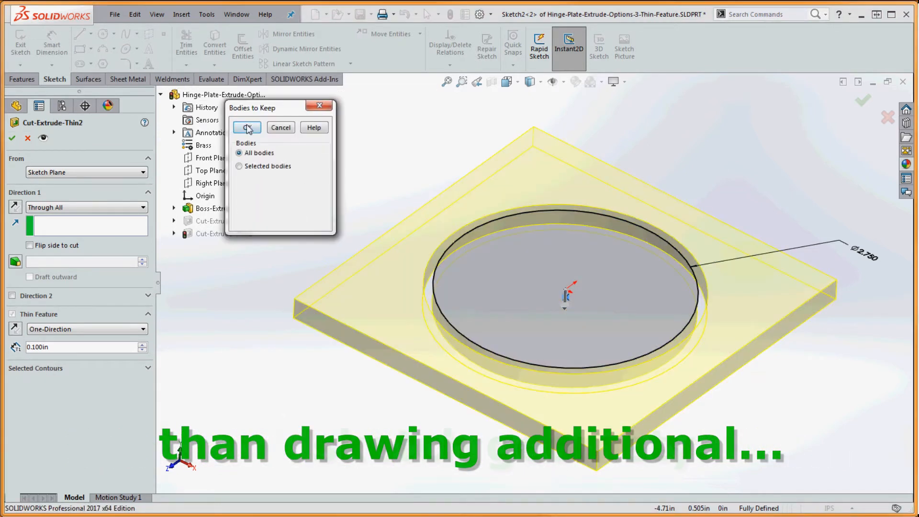
{"action": "left_click", "coordinate": [239, 167]}
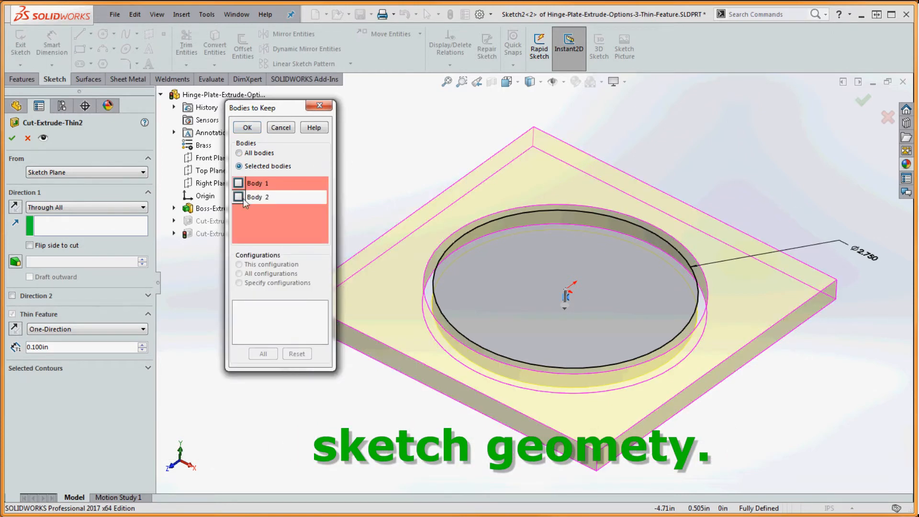
{"action": "left_click", "coordinate": [238, 183]}
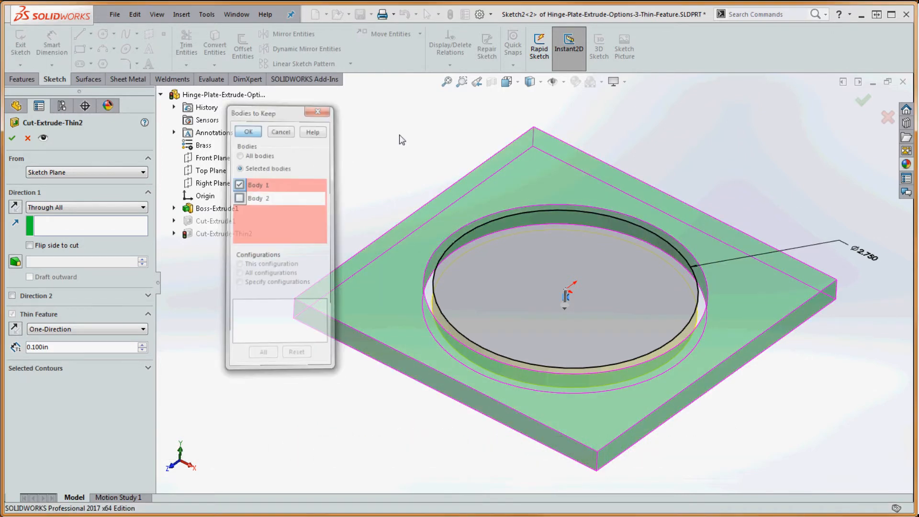
{"action": "key", "text": "Return"}
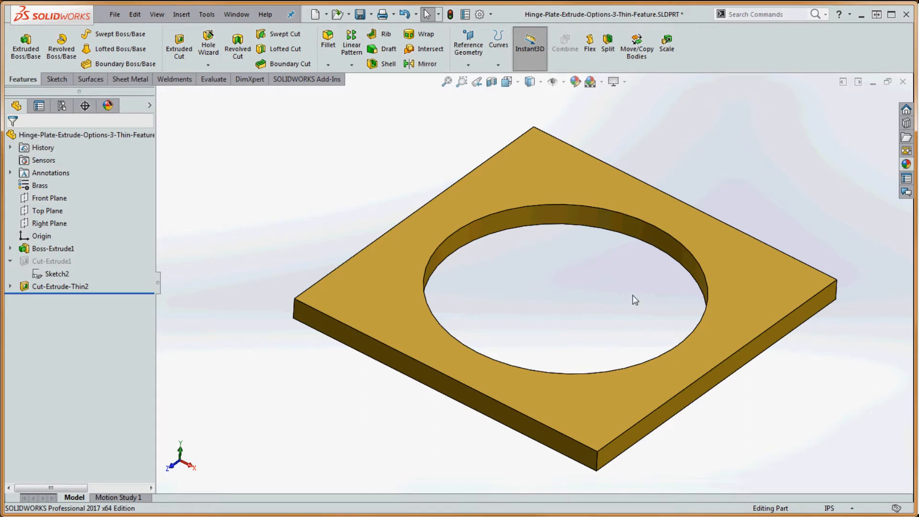
Reopen the thin ring cut for editing and accept it with both Body 1 and Body 2 selected as bodies to keep.
{"action": "left_click", "coordinate": [46, 288]}
{"action": "right_click", "coordinate": [47, 290]}
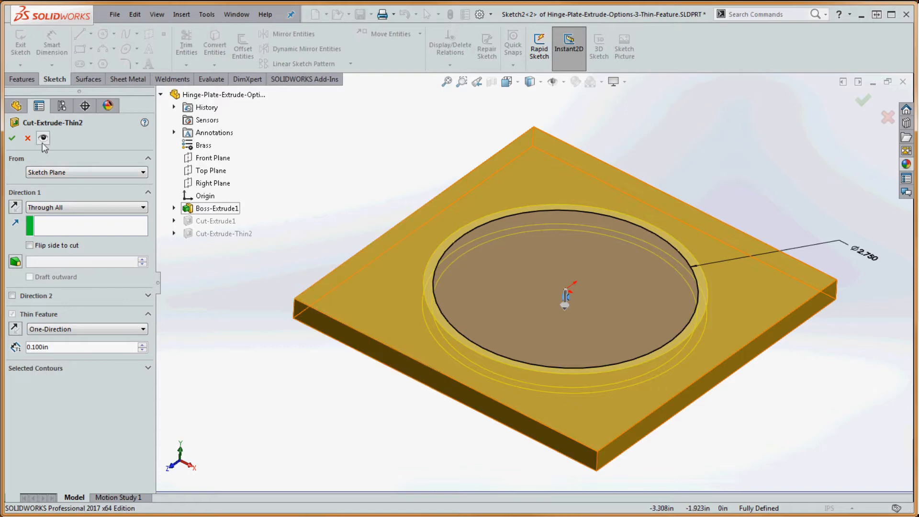
{"action": "left_click", "coordinate": [12, 138]}
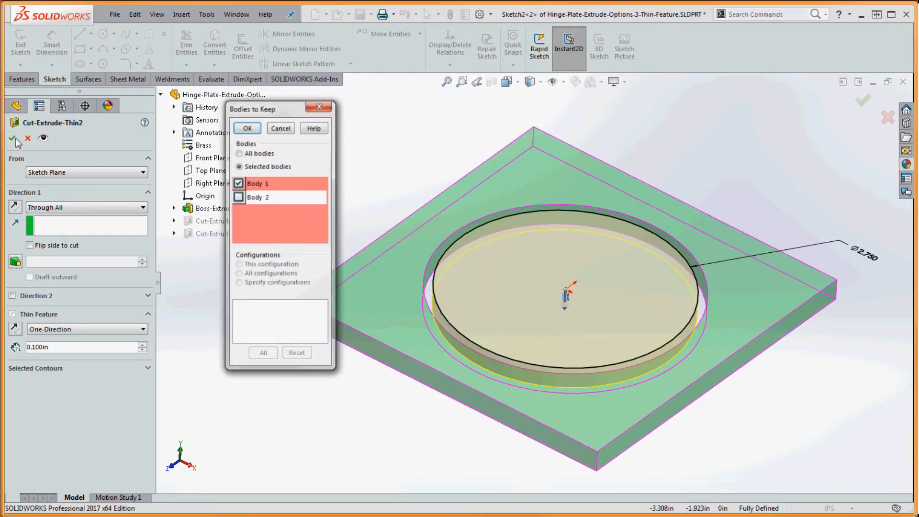
{"action": "left_click", "coordinate": [238, 197]}
{"action": "left_click", "coordinate": [247, 127]}
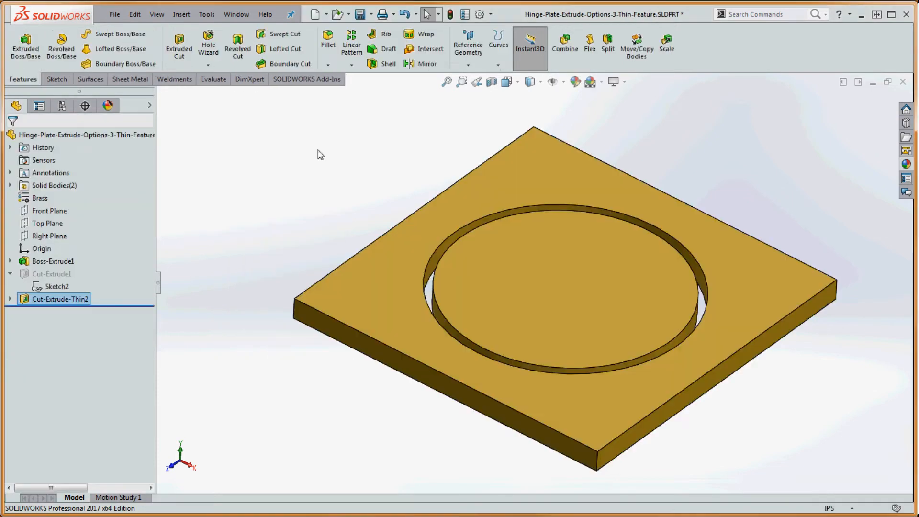
{"action": "left_click", "coordinate": [10, 185]}
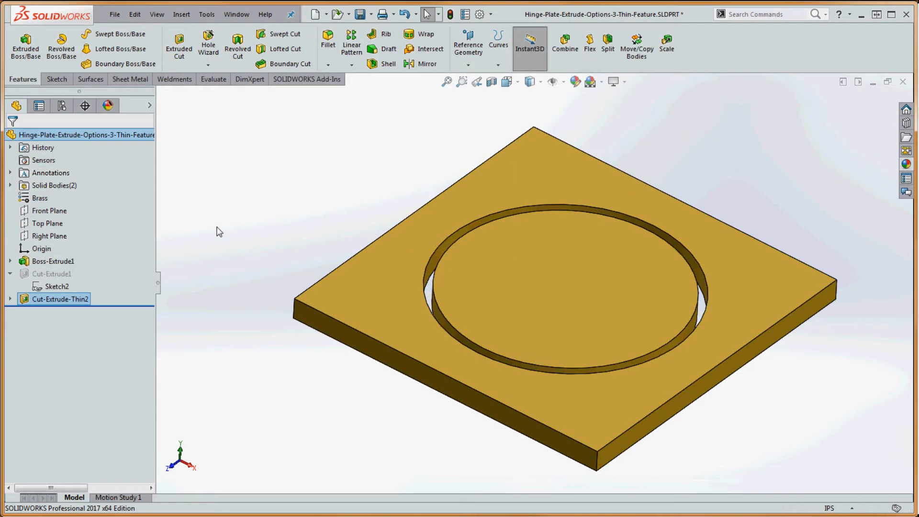
{"action": "left_click", "coordinate": [227, 250]}
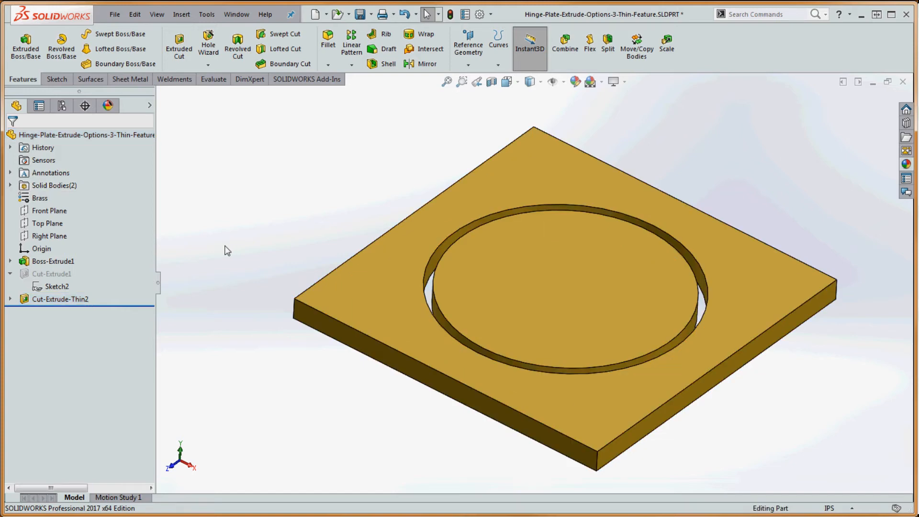
Expand the thin cut to reveal its shared sketch and unsuppress the original circular cut, Cut-Extrude1.
{"action": "left_click", "coordinate": [10, 299]}
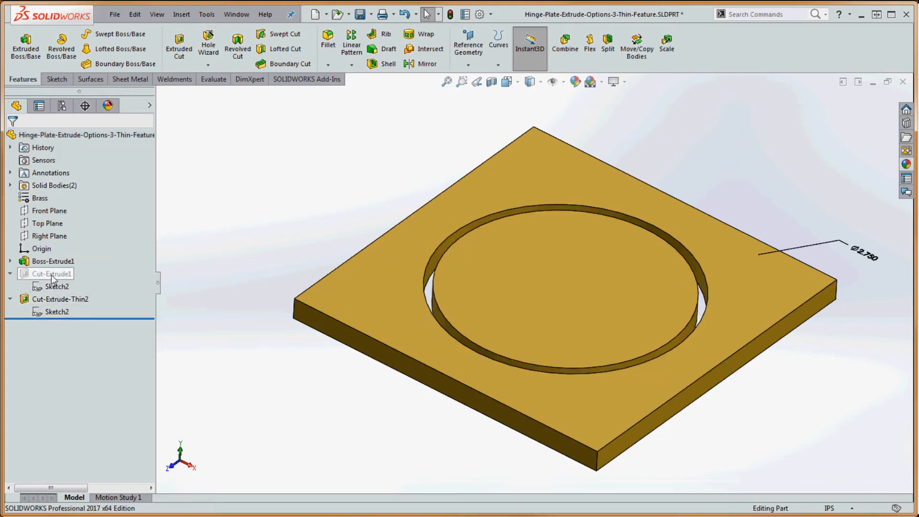
{"action": "mouse_move", "coordinate": [51, 275]}
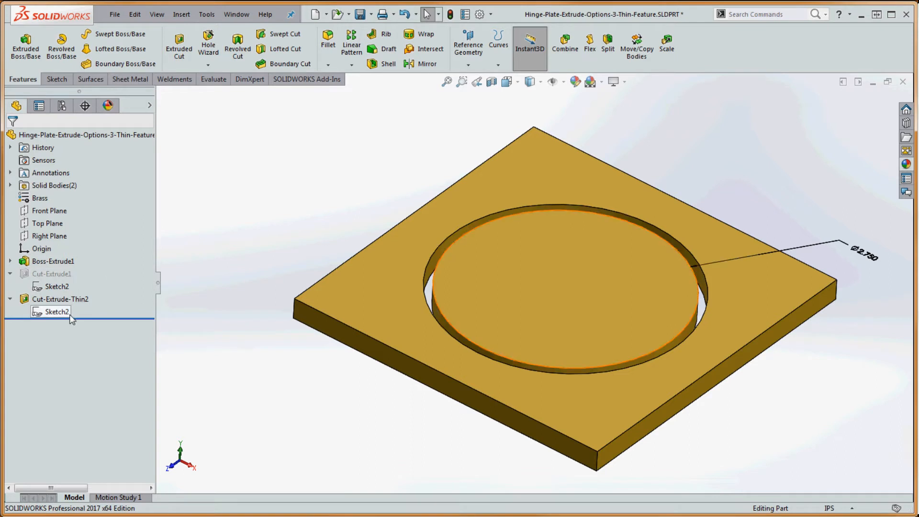
{"action": "mouse_move", "coordinate": [79, 302]}
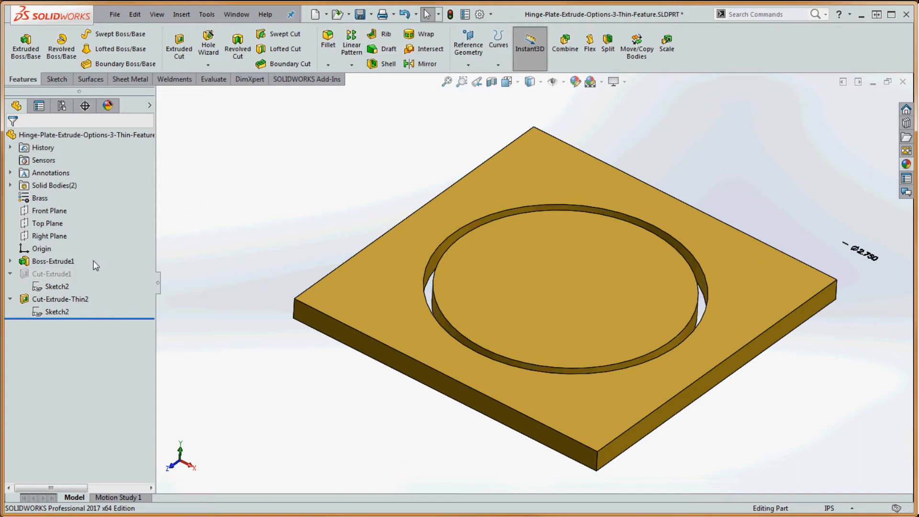
{"action": "right_click", "coordinate": [52, 276]}
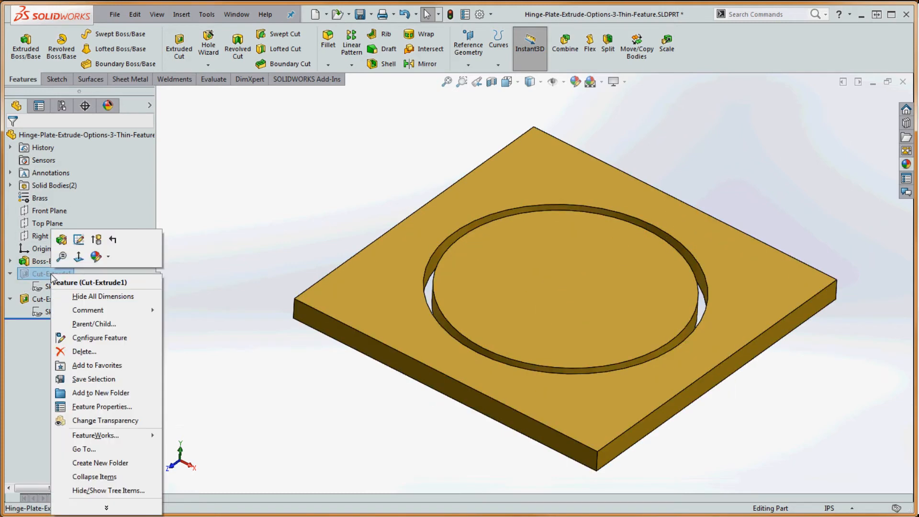
{"action": "left_click", "coordinate": [96, 239]}
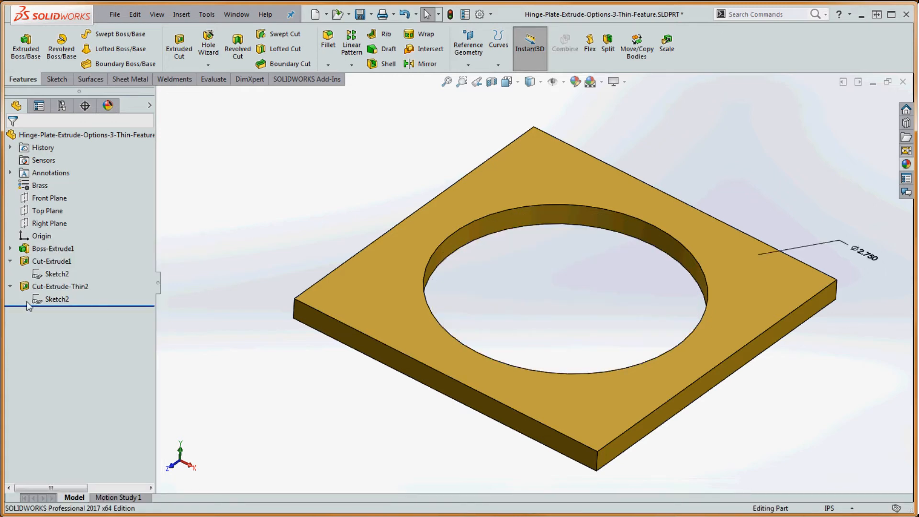
Toggle the original circular cut to suppressed and back to unsuppressed.
{"action": "right_click", "coordinate": [51, 263]}
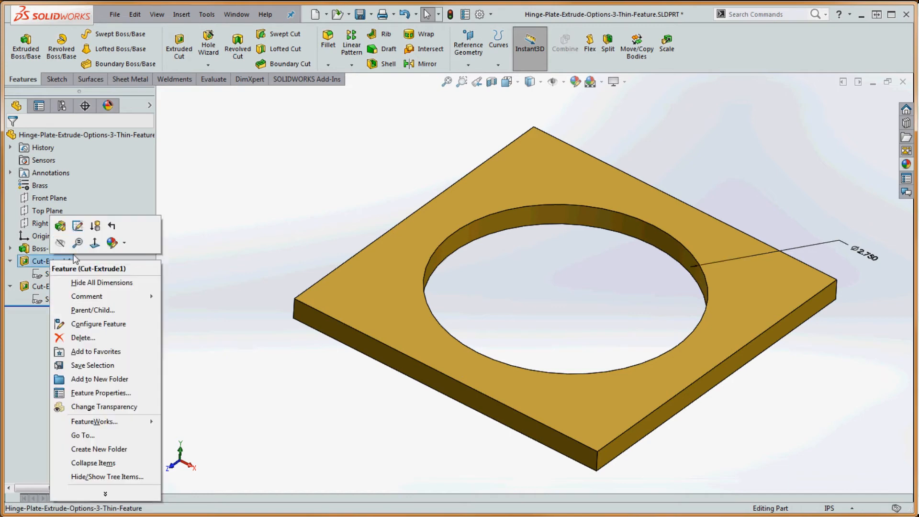
{"action": "left_click", "coordinate": [94, 225]}
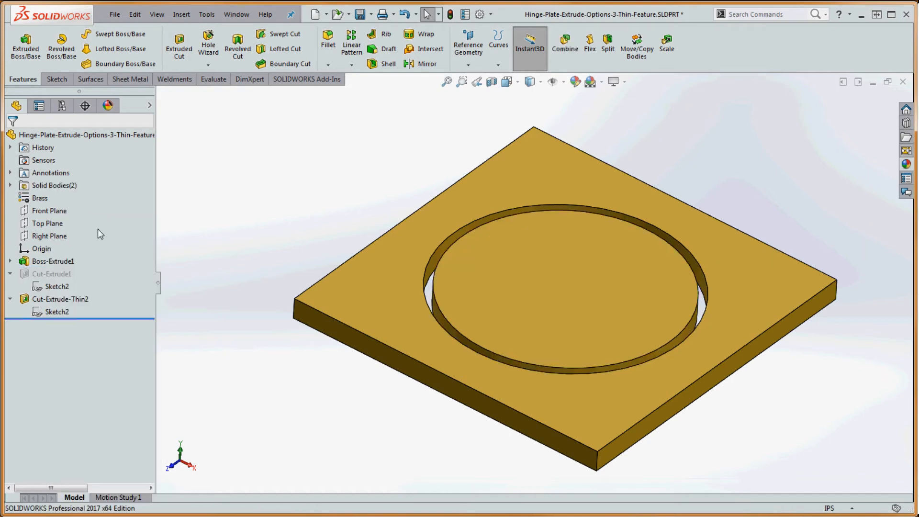
{"action": "right_click", "coordinate": [51, 274]}
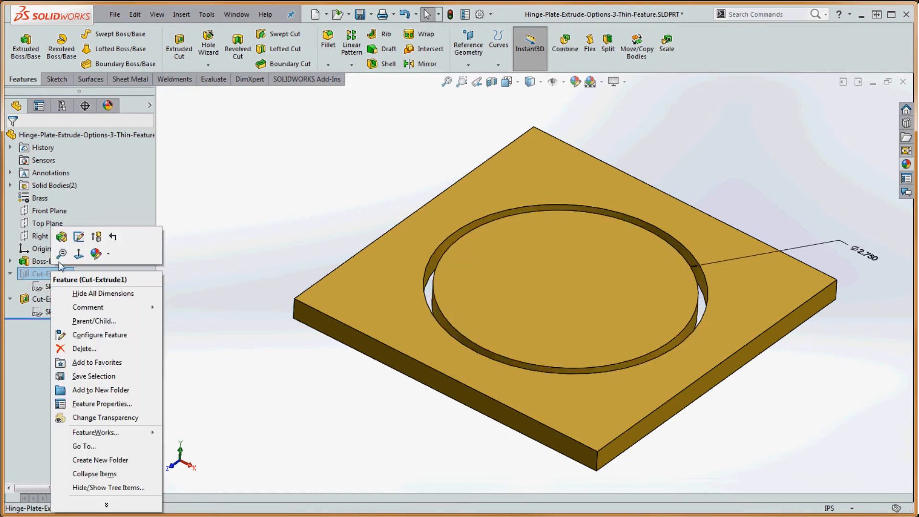
{"action": "left_click", "coordinate": [98, 237]}
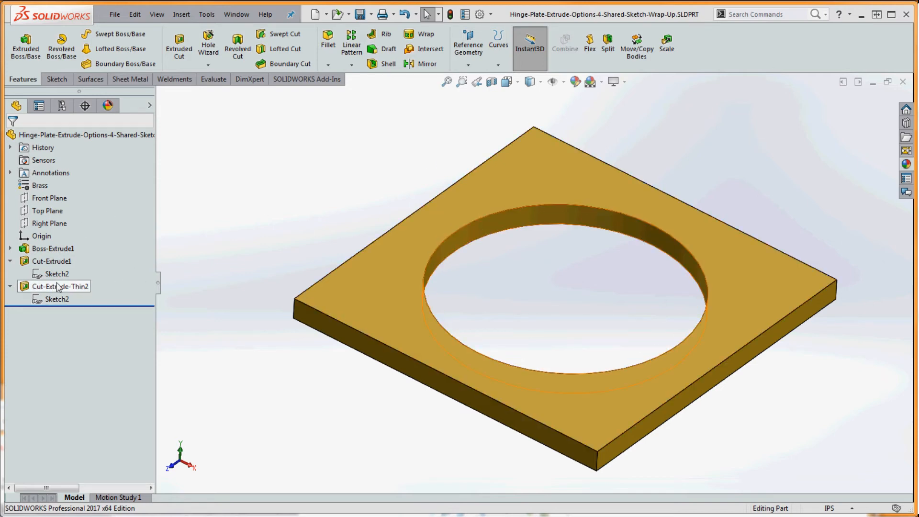
Delete the thin cut feature Cut-Extrude-Thin2 from the hinge plate.
{"action": "mouse_move", "coordinate": [54, 291]}
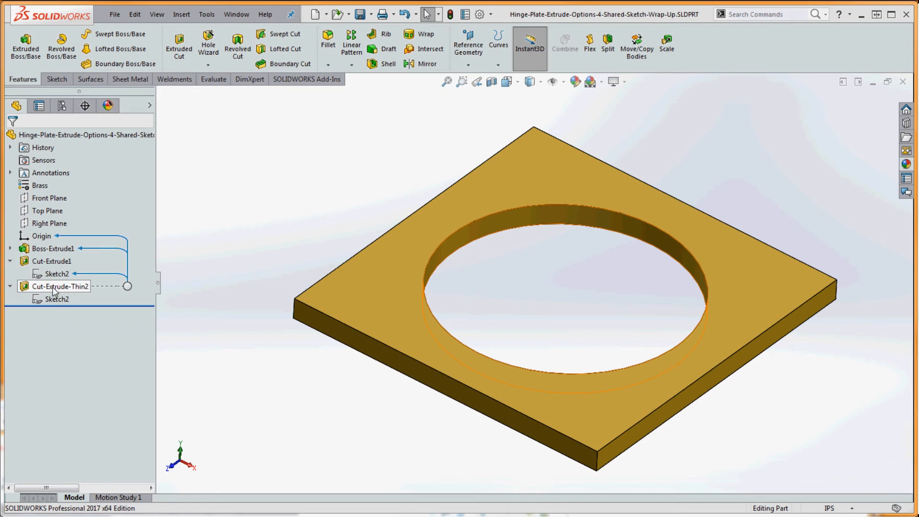
{"action": "right_click", "coordinate": [54, 290]}
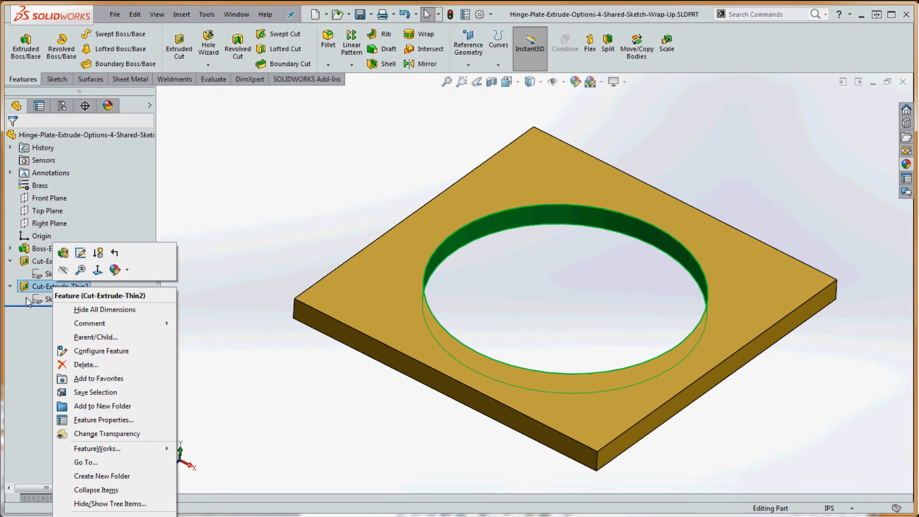
{"action": "left_click", "coordinate": [266, 254]}
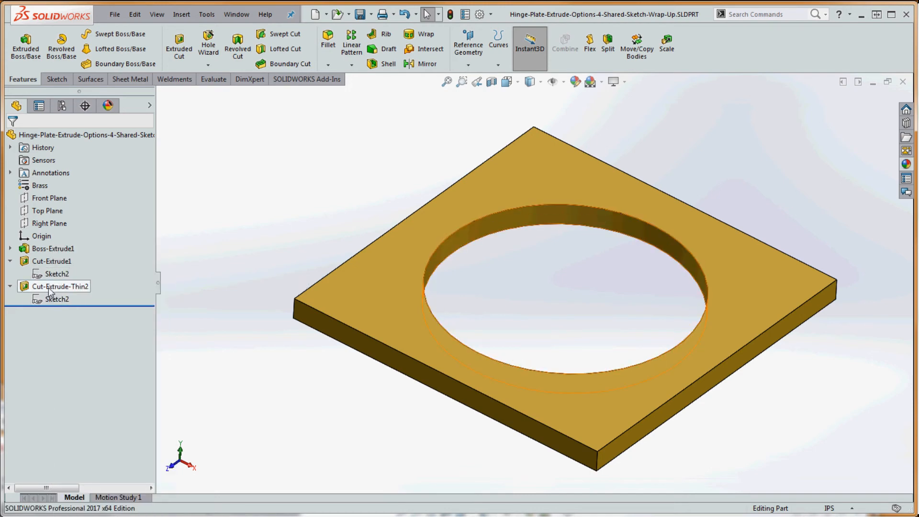
{"action": "right_click", "coordinate": [50, 291]}
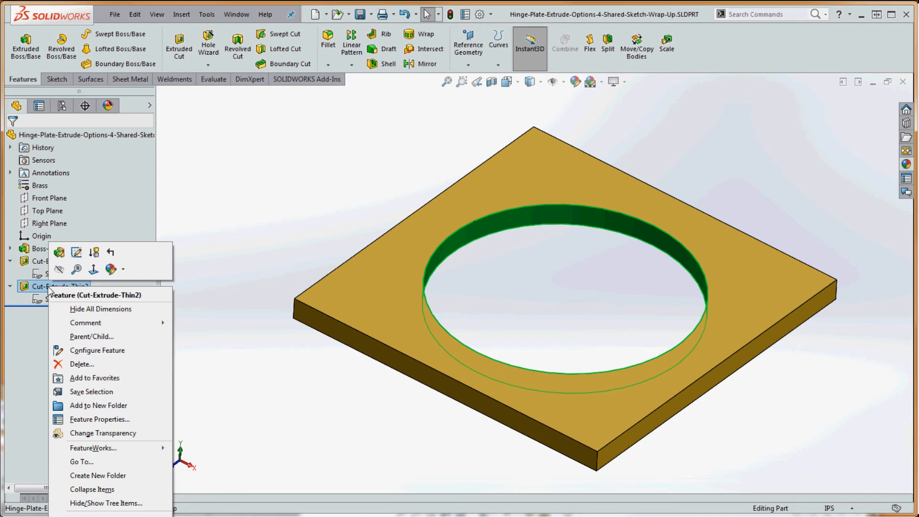
{"action": "left_click", "coordinate": [82, 365]}
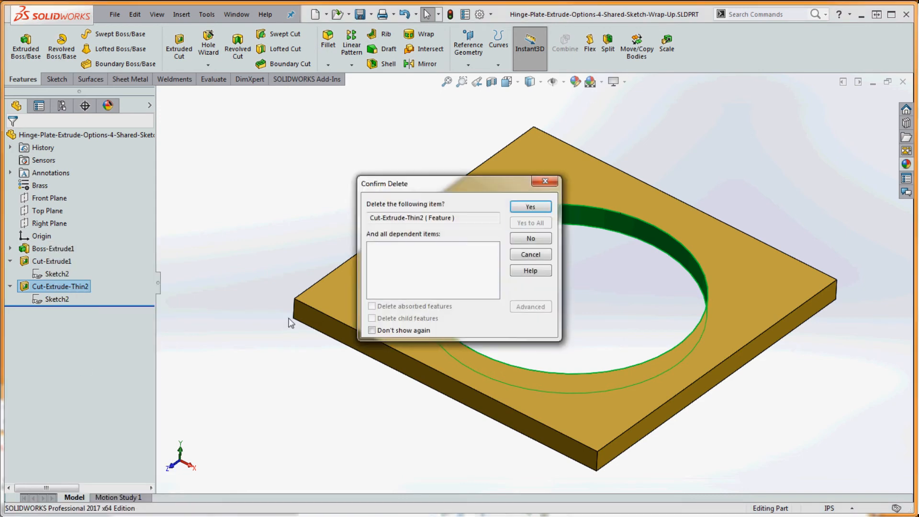
{"action": "left_click", "coordinate": [548, 207]}
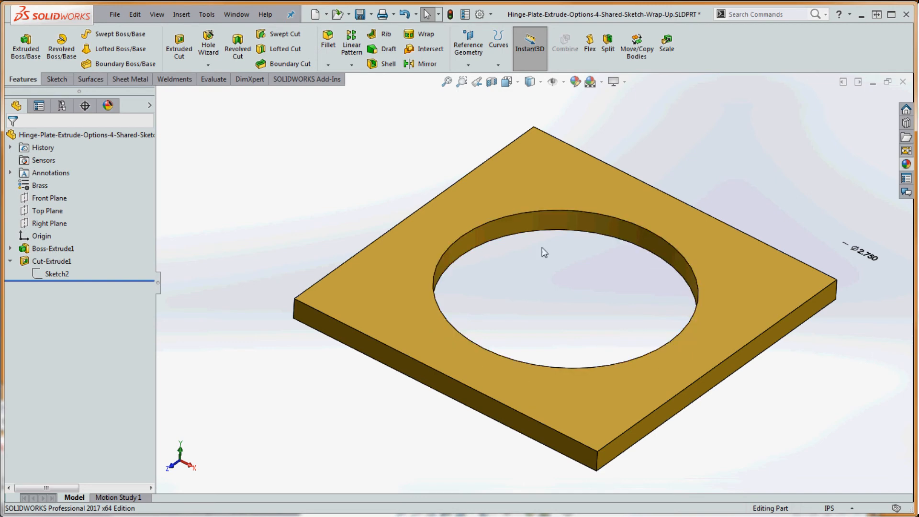
Rename the plate's boss extrude feature as Base Extrude.
{"action": "left_click", "coordinate": [58, 250]}
{"action": "left_click", "coordinate": [59, 252]}
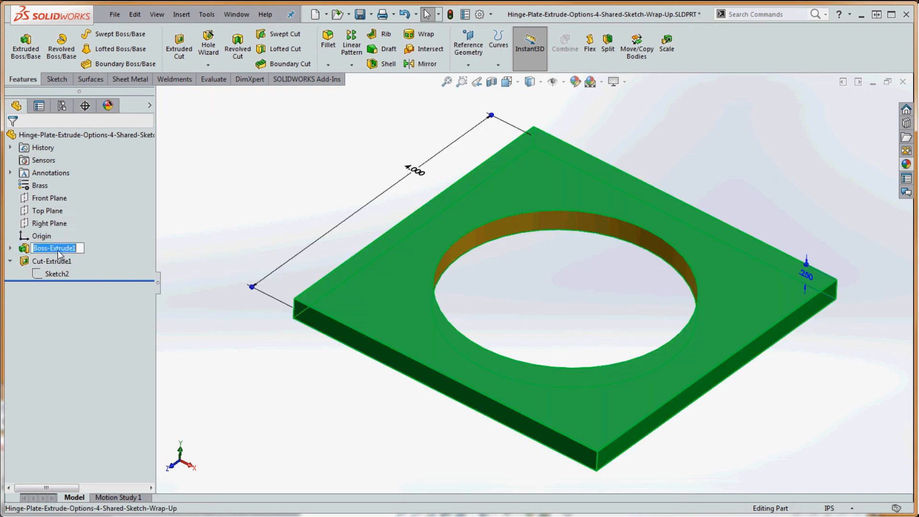
{"action": "type", "text": "Base "}
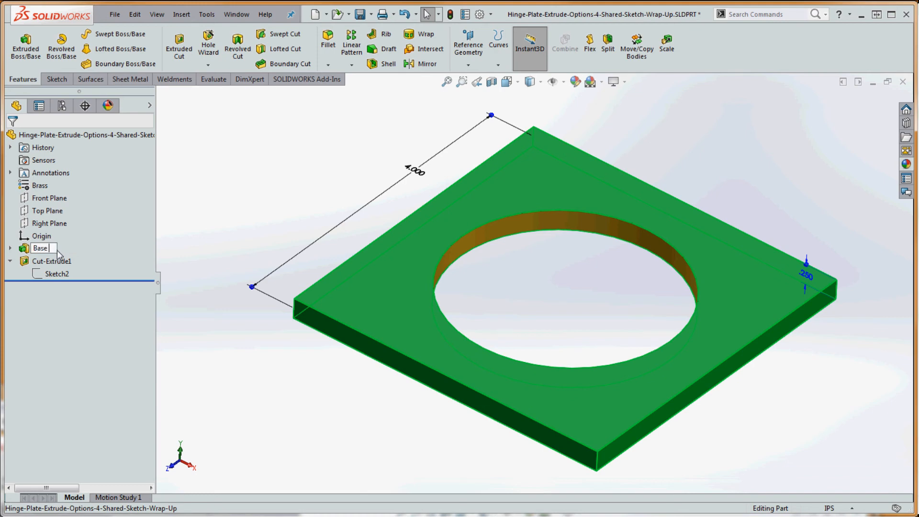
{"action": "type", "text": "Extrude"}
{"action": "key", "text": "Return"}
Rename the circular cut feature as Center Hole and collapse it to hide its sketch.
{"action": "left_click", "coordinate": [56, 262]}
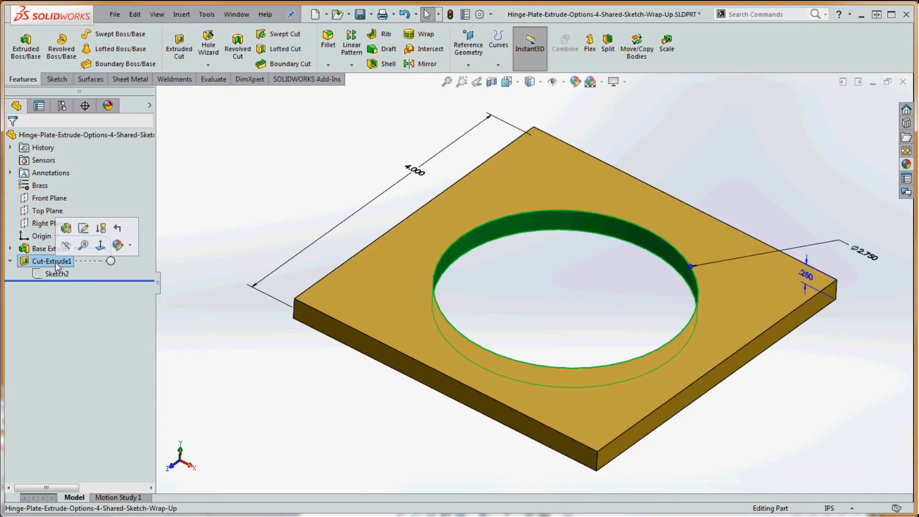
{"action": "left_click", "coordinate": [55, 262]}
{"action": "type", "text": "Cente"}
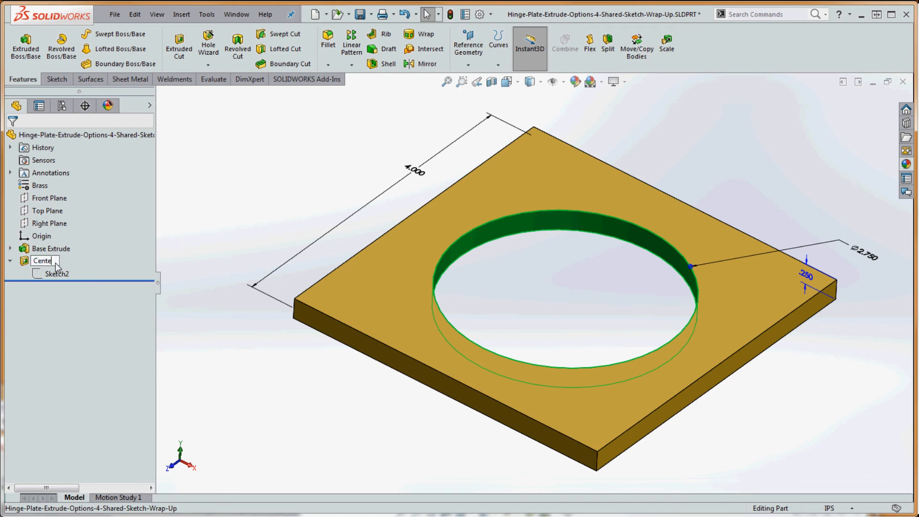
{"action": "type", "text": "r Hole"}
{"action": "left_click", "coordinate": [230, 190]}
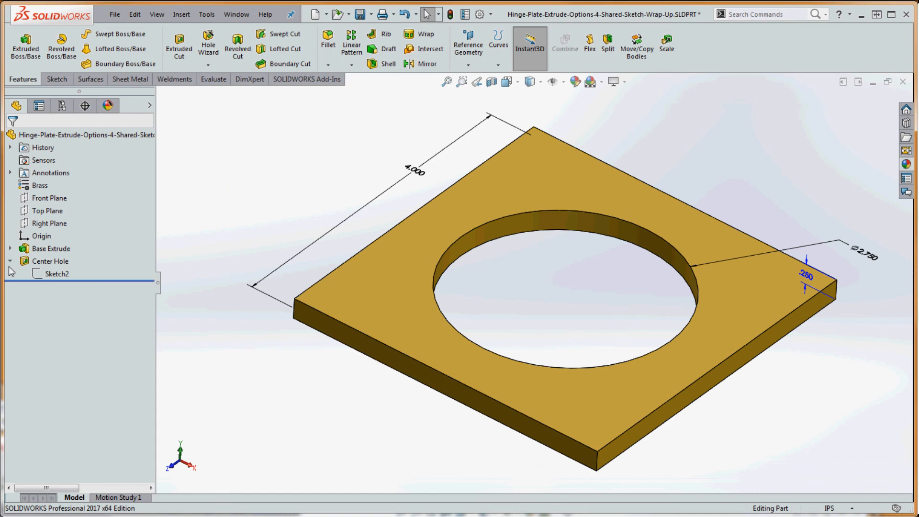
{"action": "left_click", "coordinate": [11, 261]}
{"action": "left_click", "coordinate": [246, 222]}
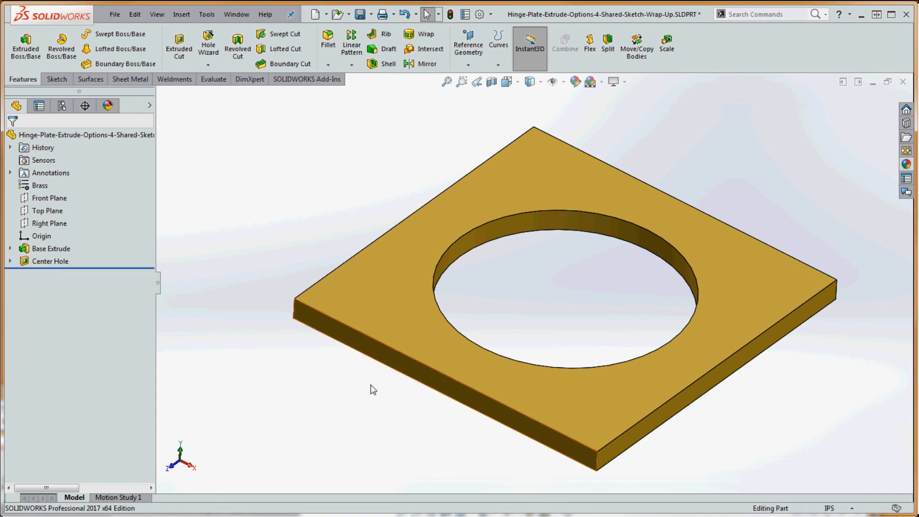